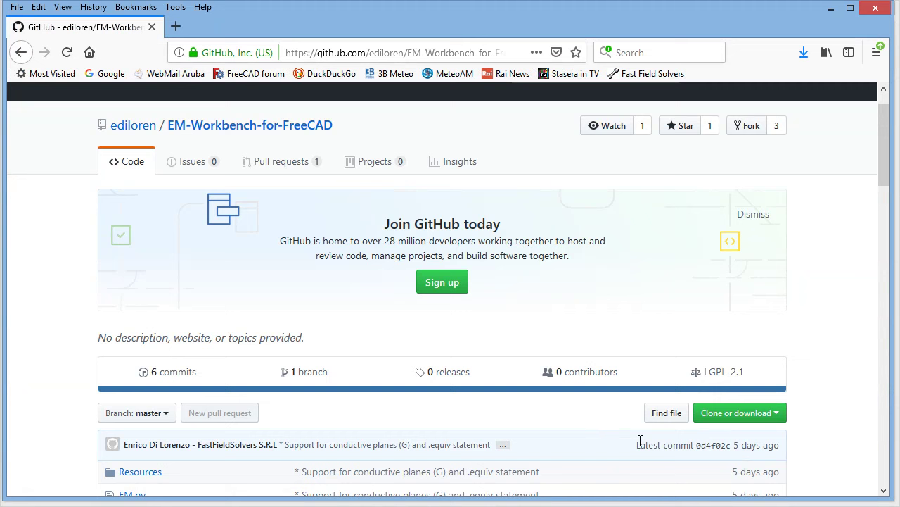
Step: Switch from the browser to FreeCAD and activate the Draft workbench
left_click(831, 9)
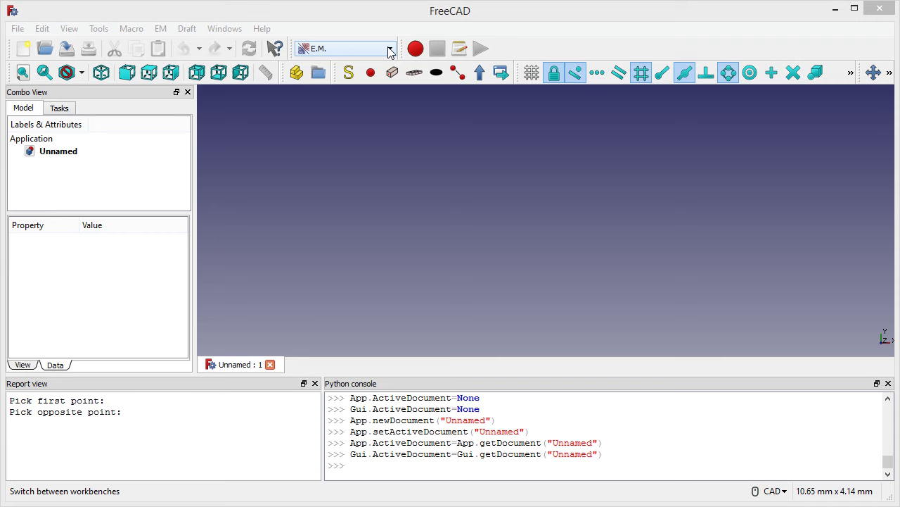
left_click(389, 48)
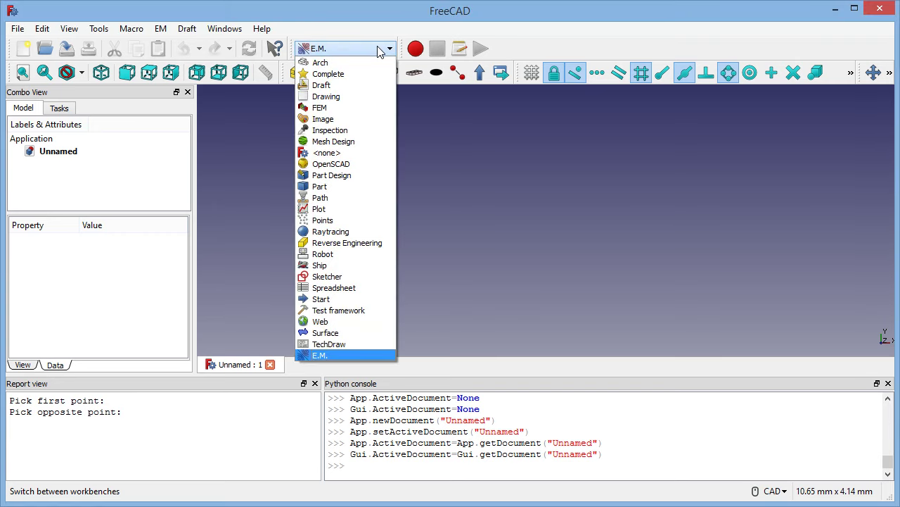
left_click(321, 86)
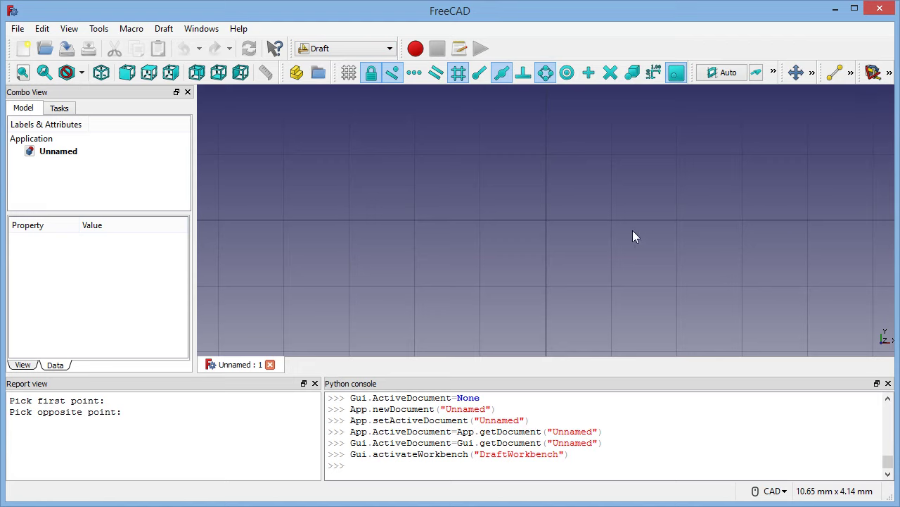
Step: Draw a filled 40 x 20 mm rectangle with its first corner at X -10 mm, Y -10 mm
scroll(645, 233, "down", 3)
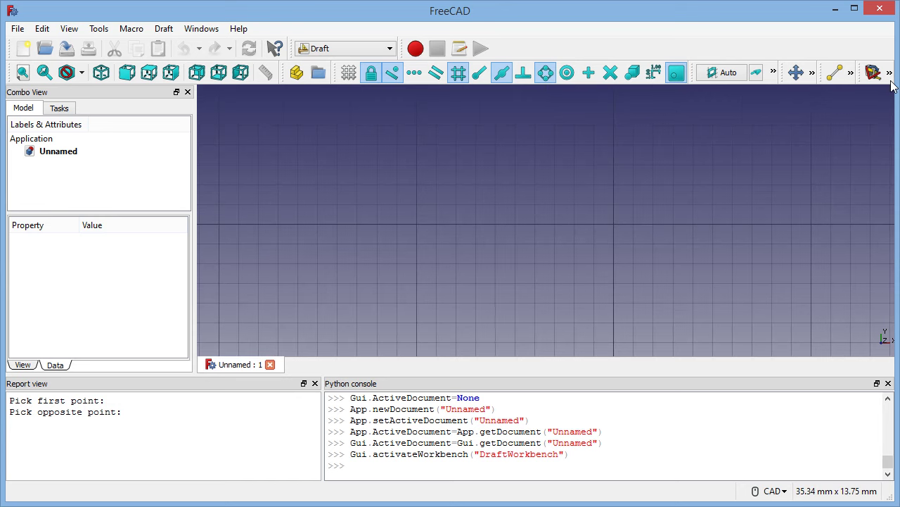
left_click(850, 74)
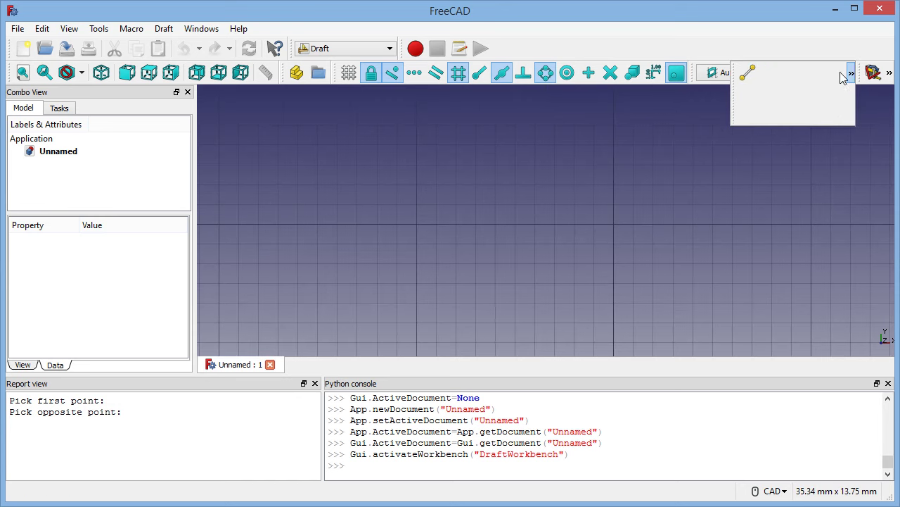
left_click(770, 94)
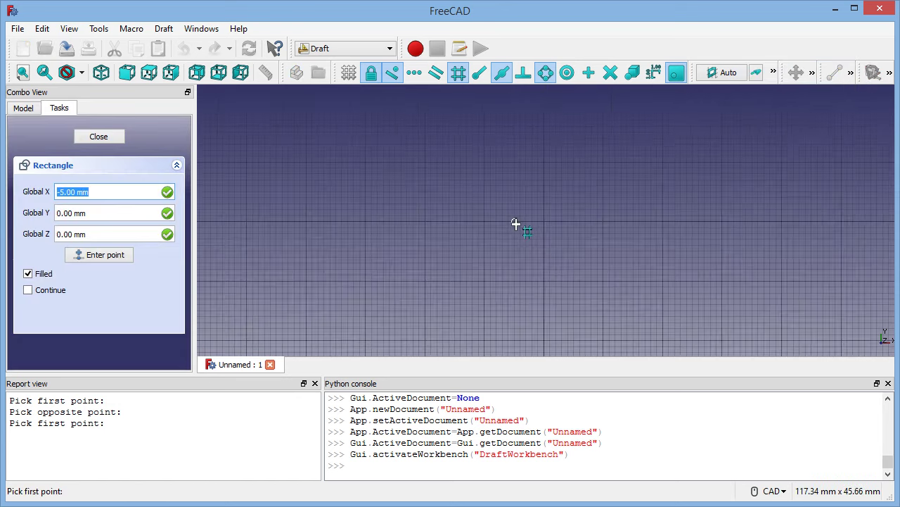
scroll(535, 227, "down", 1)
scroll(478, 258, "up", 2)
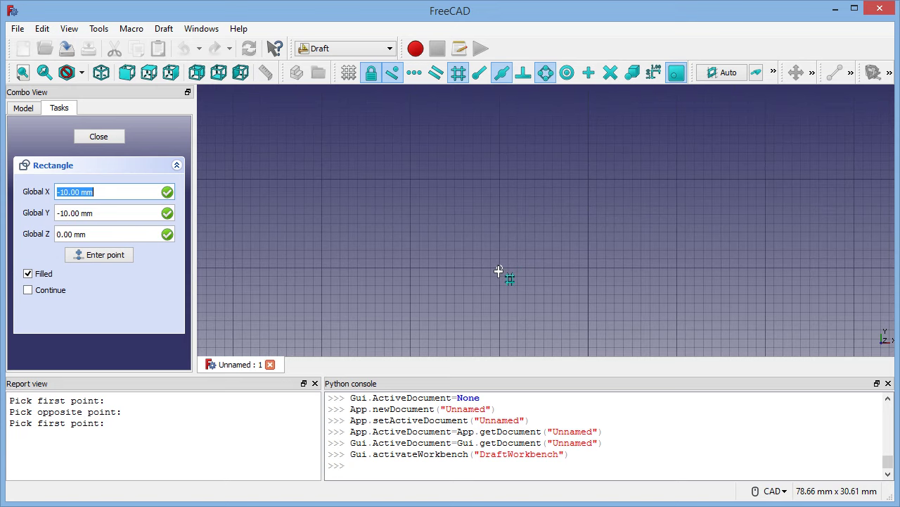
left_click(499, 271)
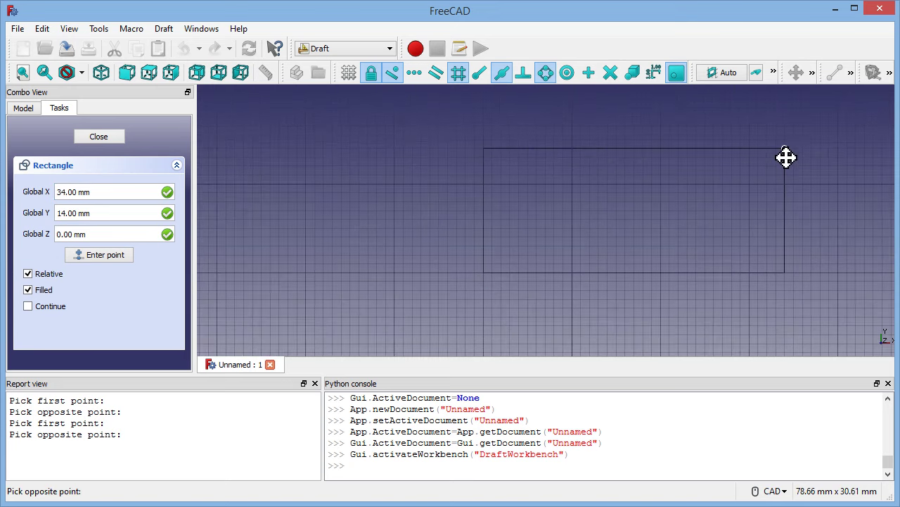
middle_click_drag(786, 156, 669, 213)
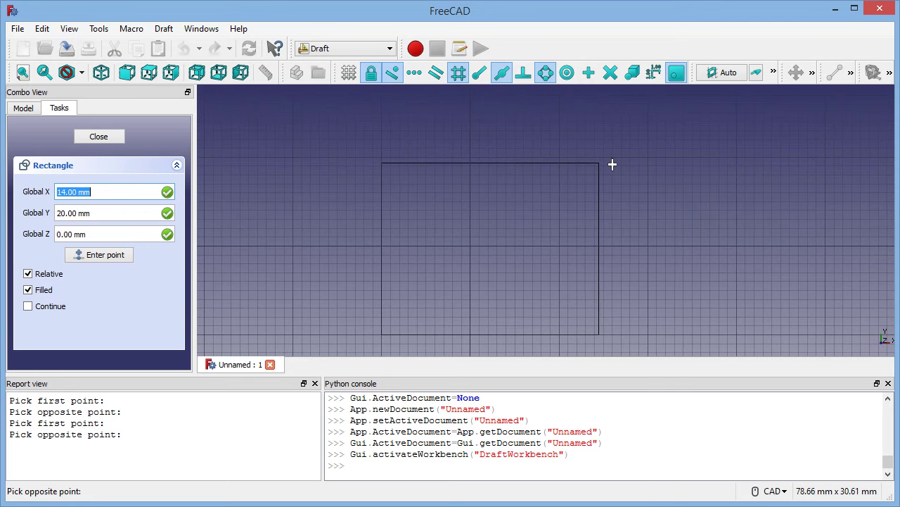
left_click(736, 157)
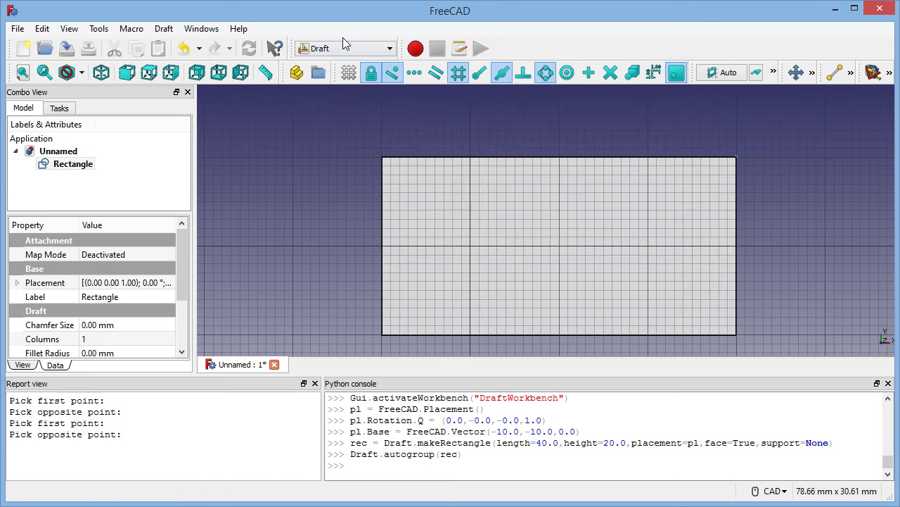
Step: In the E.M. workbench, place two FastHenry nodes along the rectangle's horizontal midline, at about X -10 mm and X 20 mm
left_click(344, 48)
left_click(320, 356)
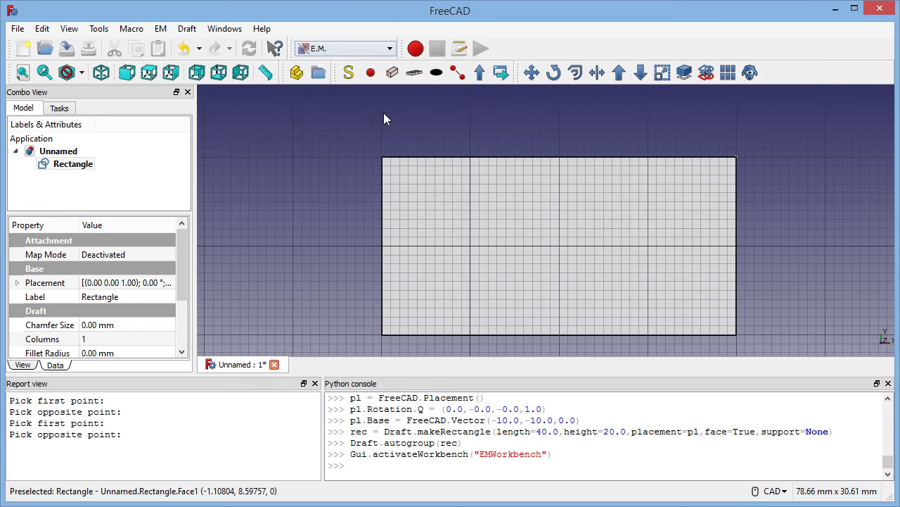
left_click(371, 72)
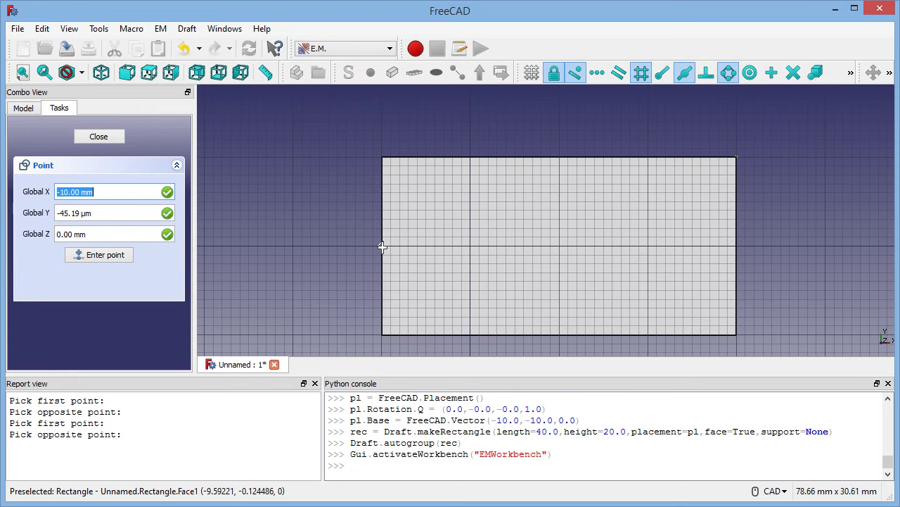
left_click(380, 246)
left_click(370, 72)
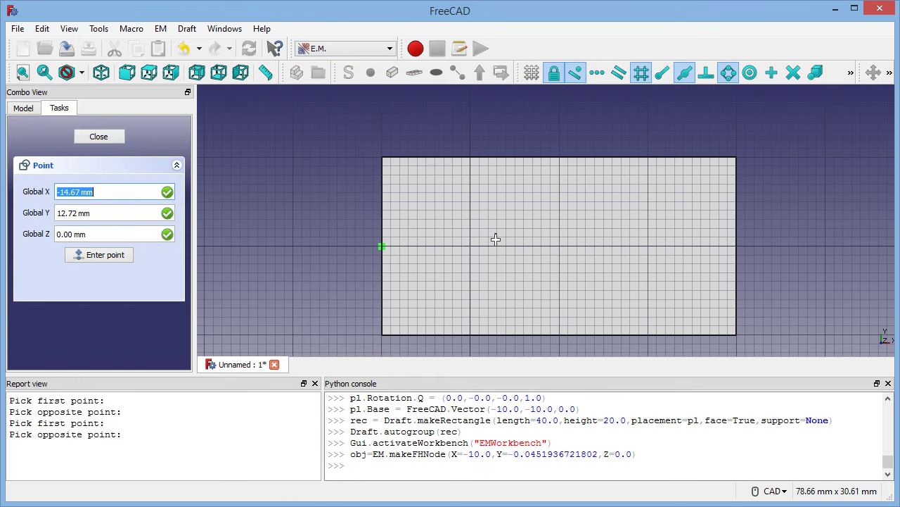
left_click(648, 247)
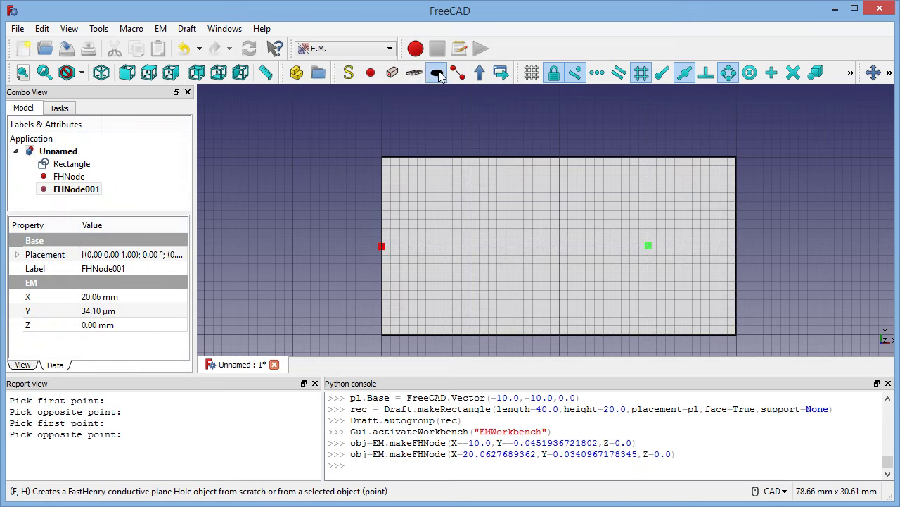
Step: Place a plane hole at about X 8 mm, Y -0.2 mm and create a FastHenry plane from the rectangle, both nodes and the hole
left_click(437, 73)
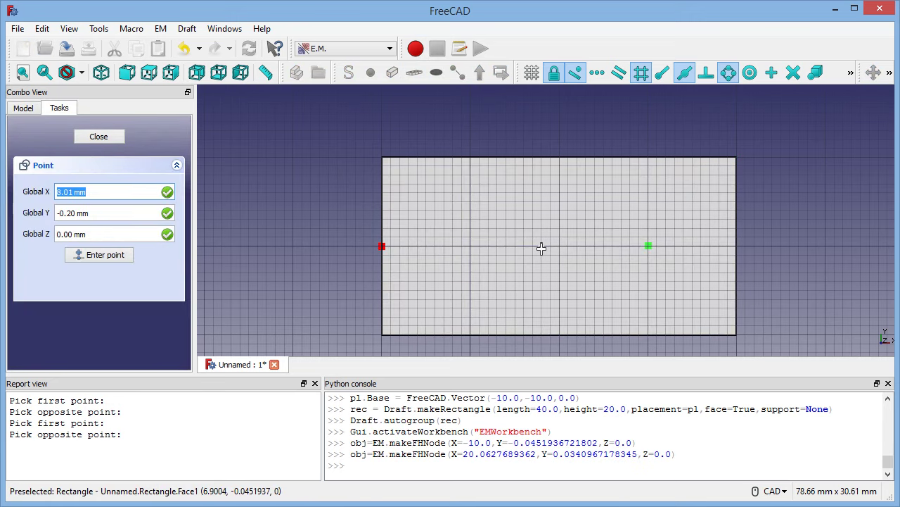
left_click(542, 248)
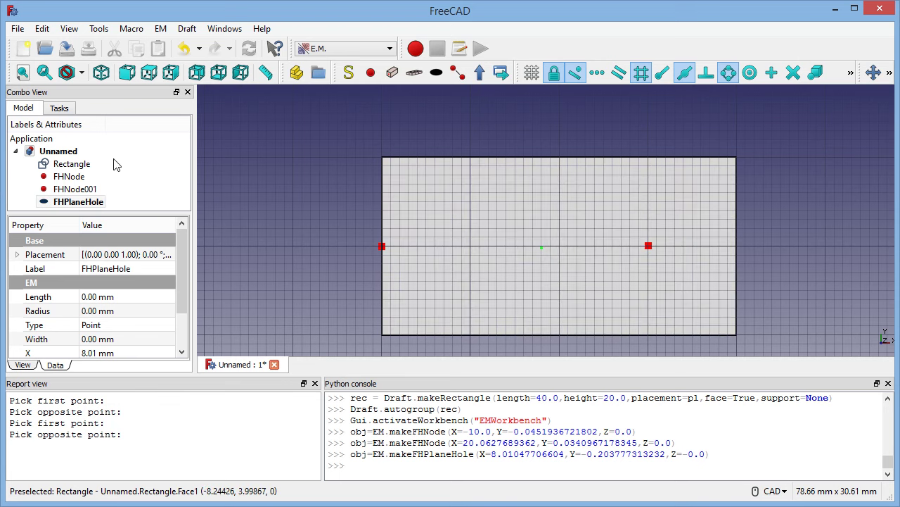
left_click(76, 169)
left_click(76, 204, "shift")
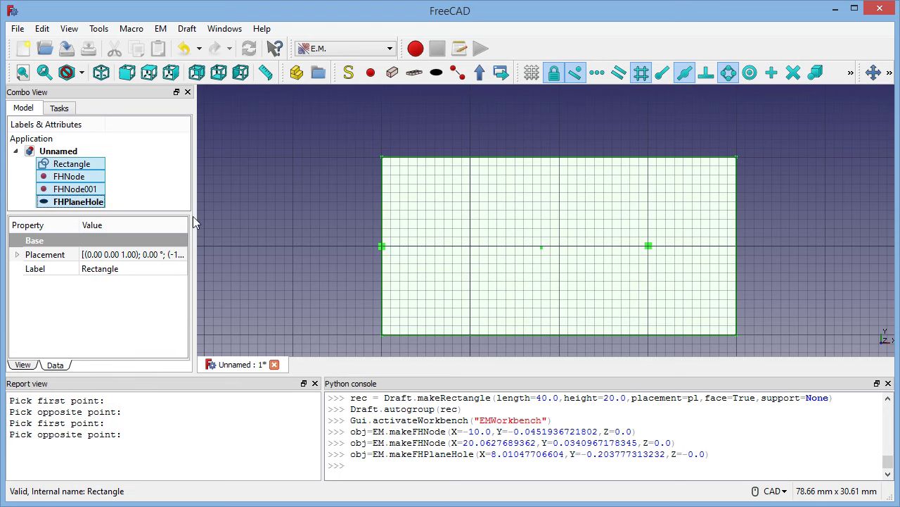
left_click(415, 77)
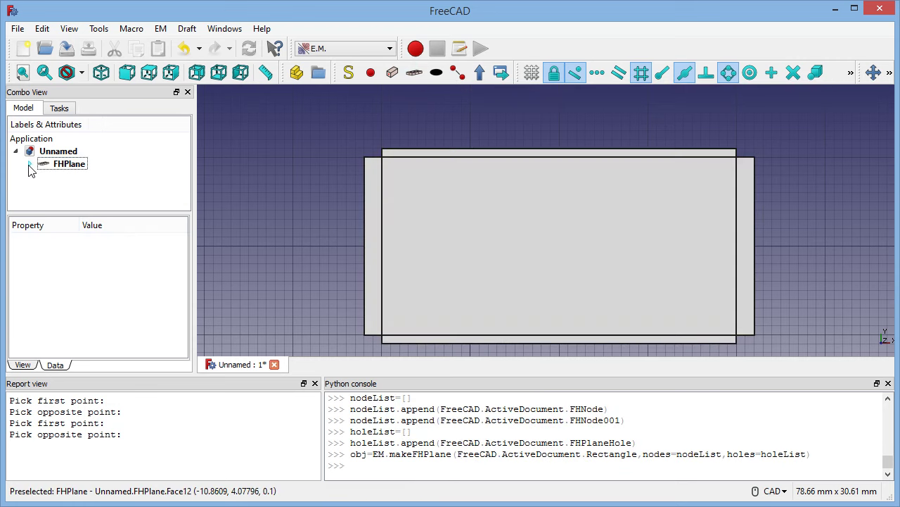
Step: Expand the plane's contents, hide the plane while showing its base rectangle, and show the plane again
left_click(30, 163)
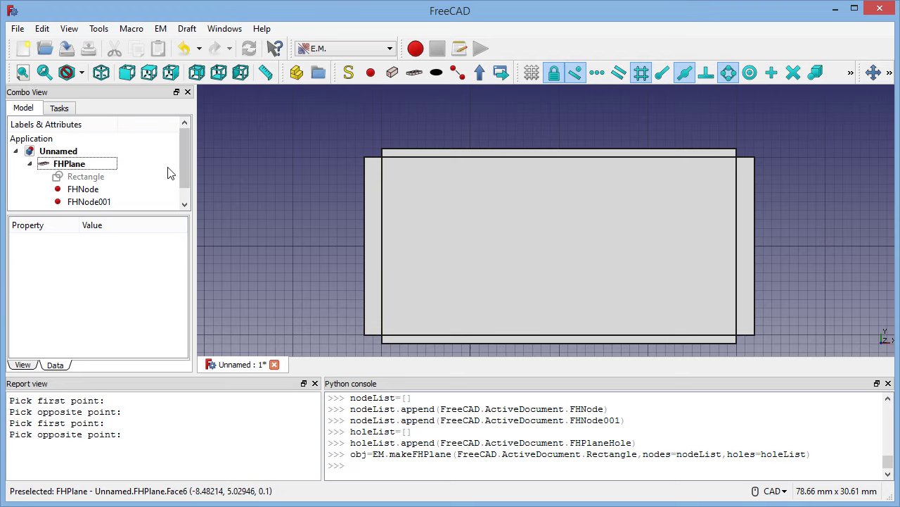
left_click(63, 176)
left_click(70, 164)
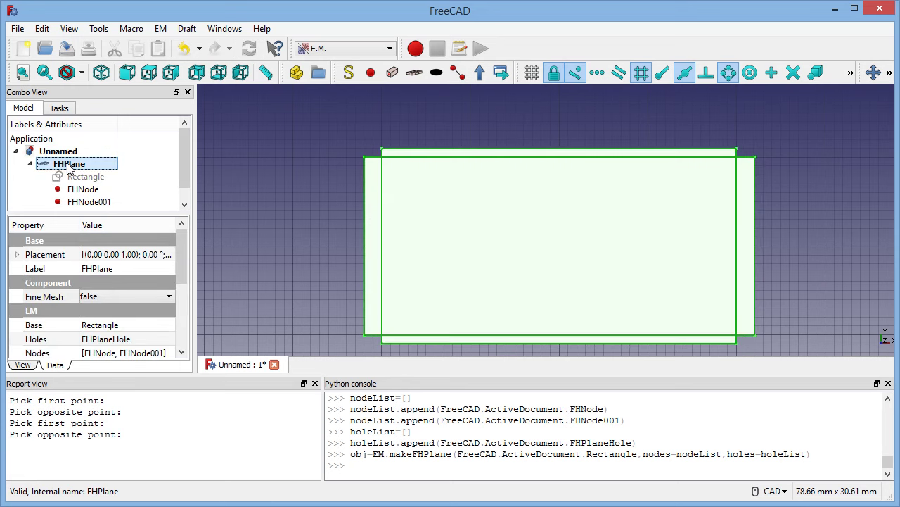
key("space")
left_click(70, 177)
key("space")
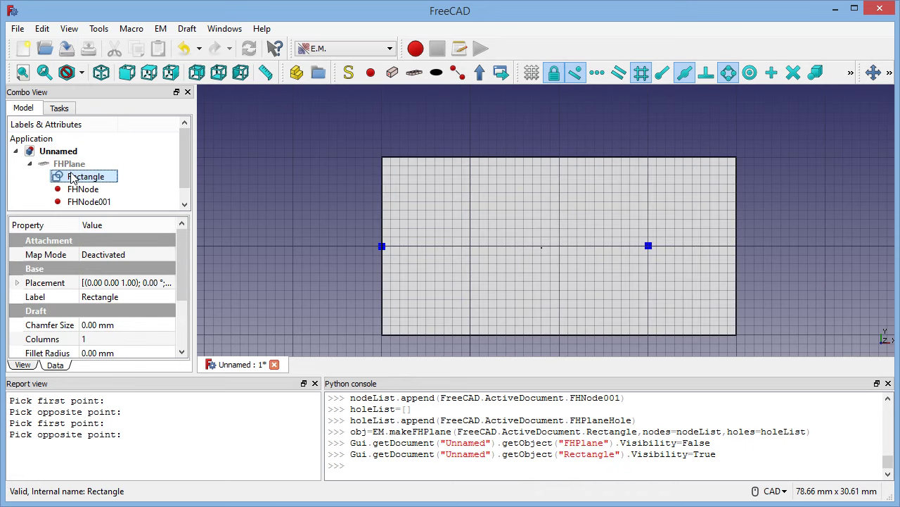
left_click(67, 166)
key("space")
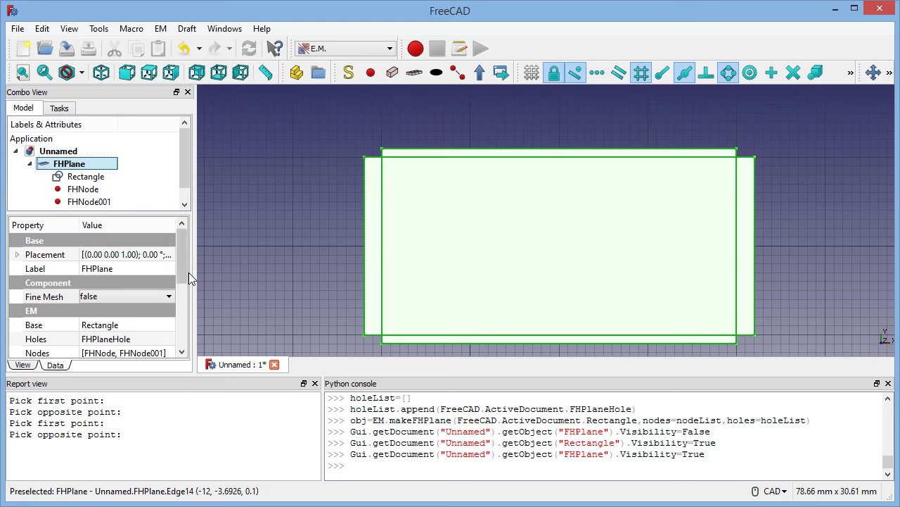
Step: Examine the plane's seg1 and seg2 parameters for the number of segments along its length and width
left_click_drag(182, 257, 185, 333)
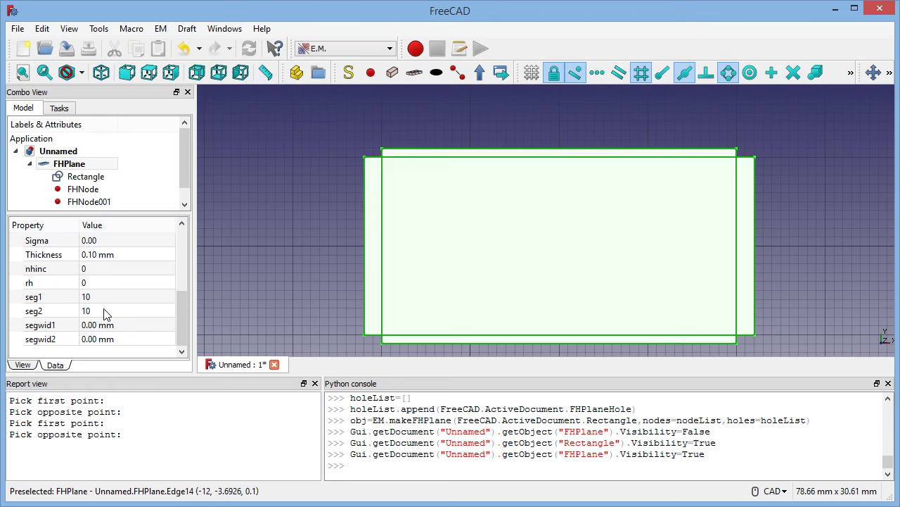
mouse_move(97, 302)
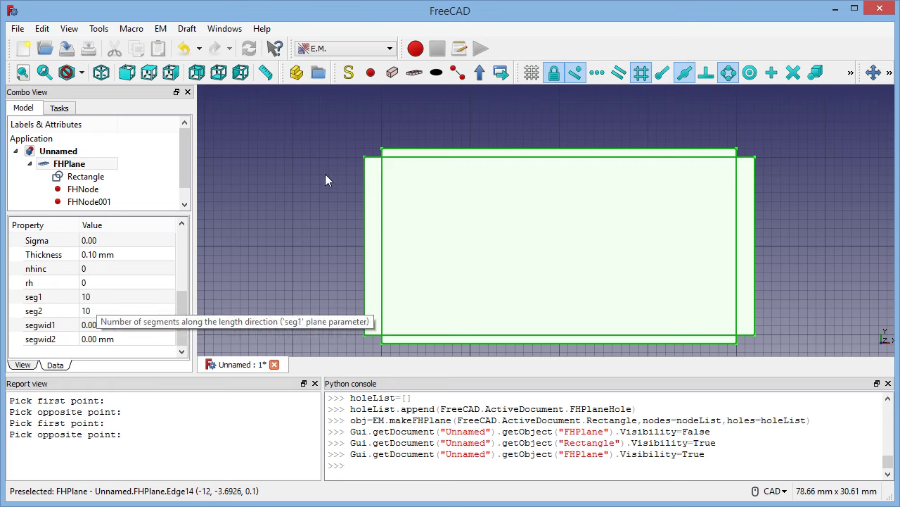
mouse_move(109, 318)
left_click(105, 296)
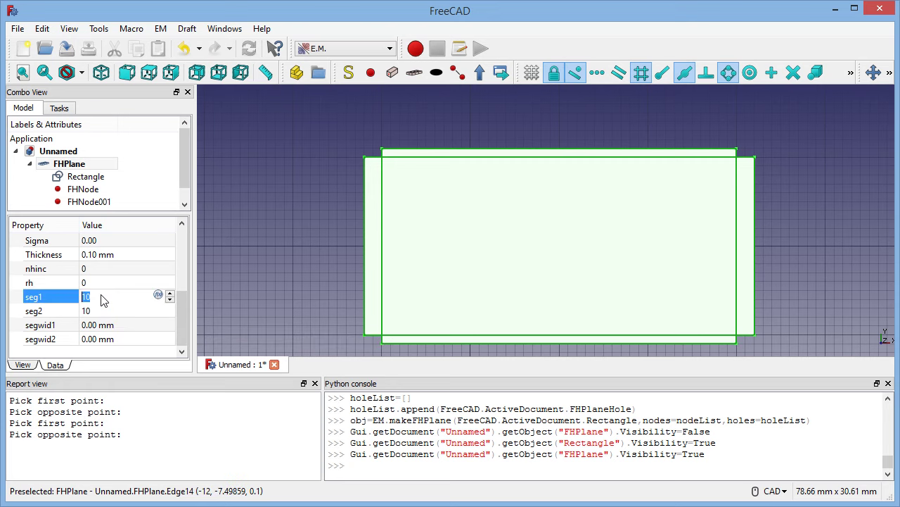
left_click(110, 311)
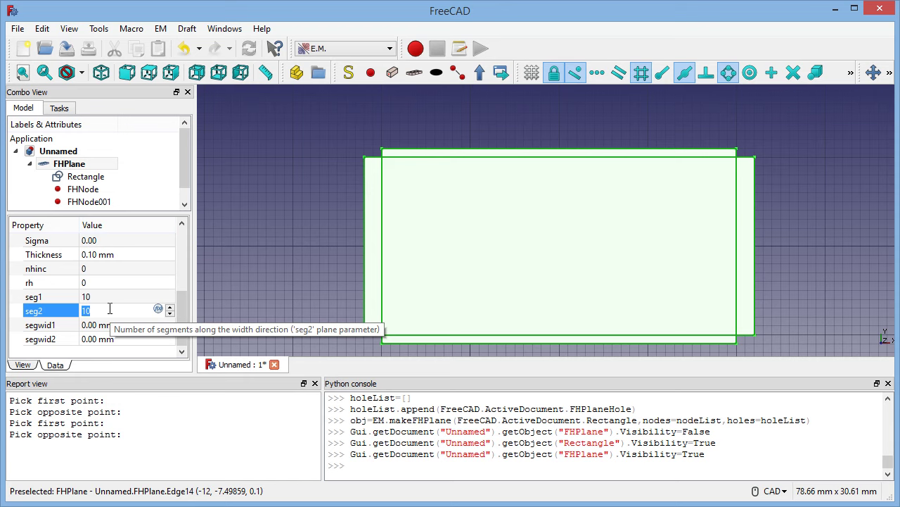
left_click(323, 213)
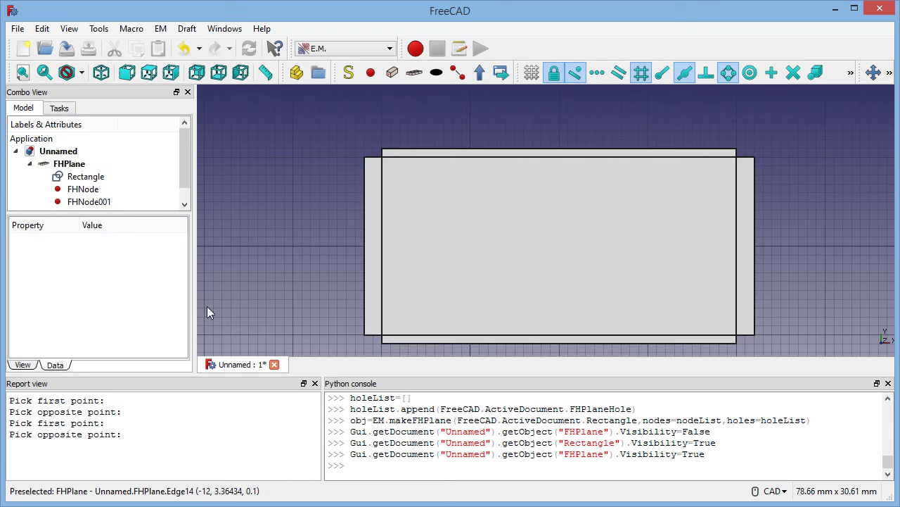
Step: Set the plane's Fine Mesh property to true and deselect the plane to show its segment mesh
left_click(70, 163)
left_click_drag(183, 297, 185, 242)
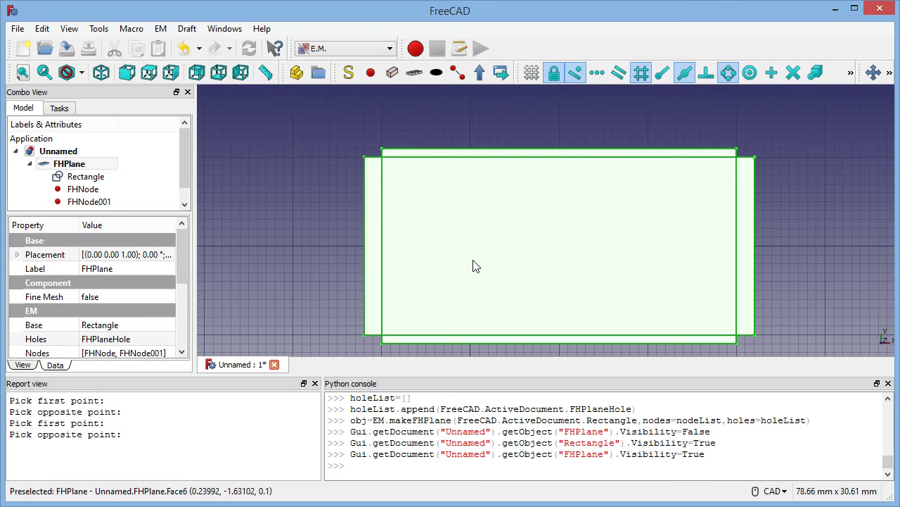
left_click(164, 298)
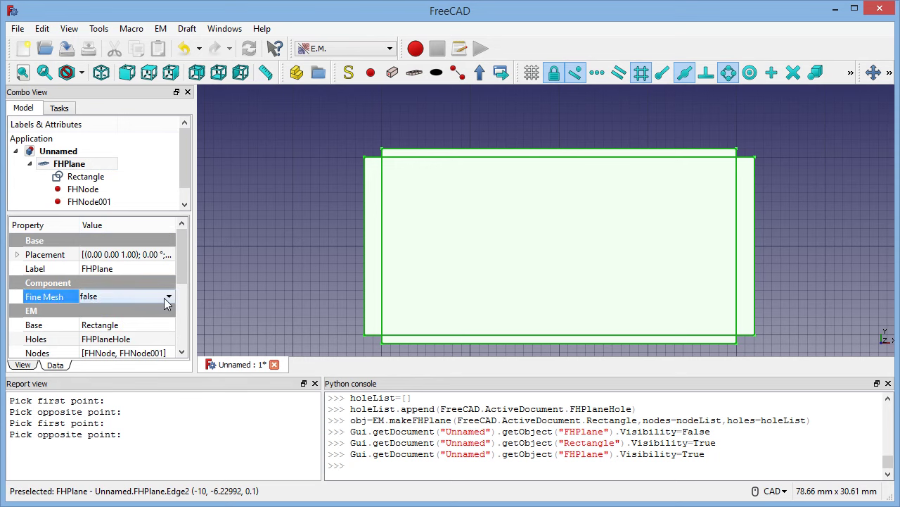
left_click(167, 297)
left_click(141, 319)
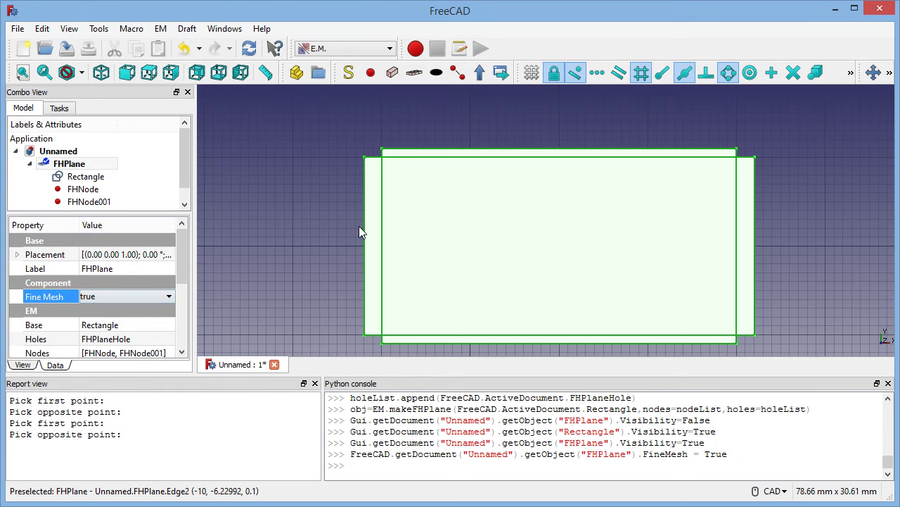
left_click(304, 260)
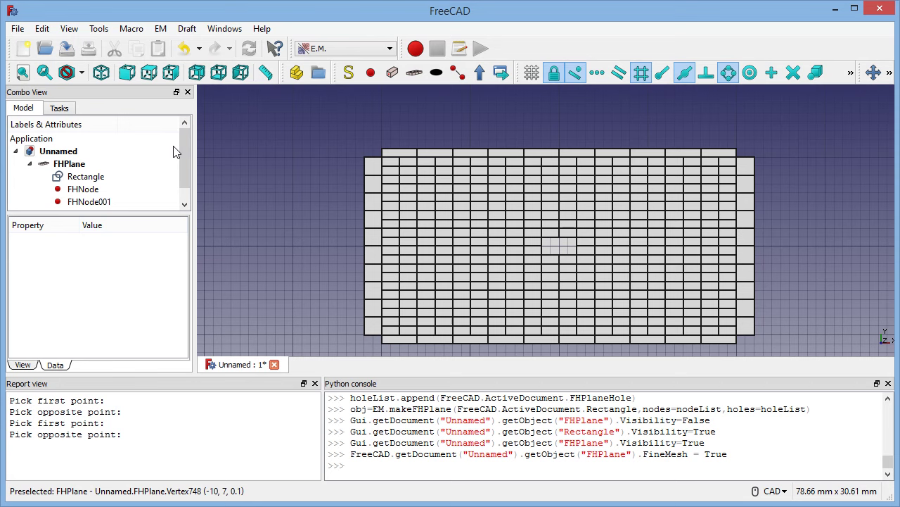
Step: Hide the base rectangle beneath the meshed plane
scroll(187, 143, "down", 1)
left_click(91, 165)
key("space")
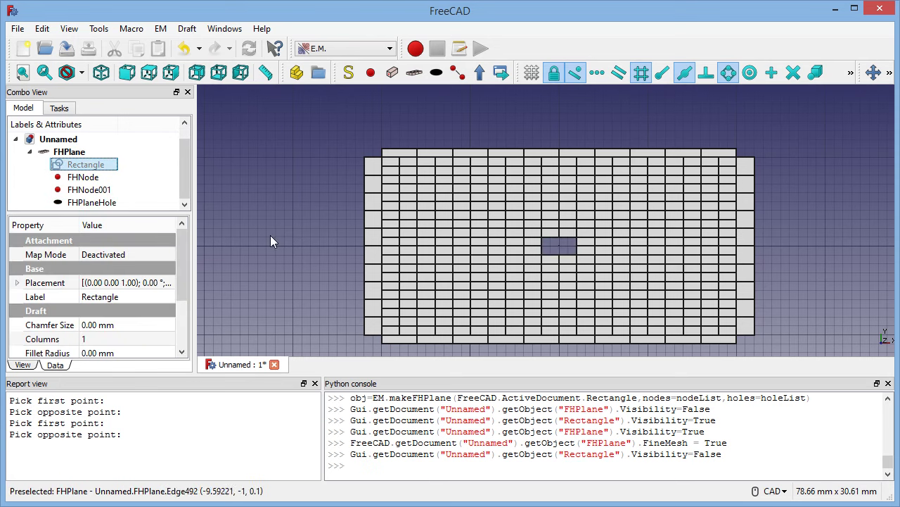
Step: Inspect the properties of the plane and of its plane hole
mouse_move(177, 274)
left_mouse_down()
mouse_move(178, 322)
mouse_move(186, 268)
left_mouse_up()
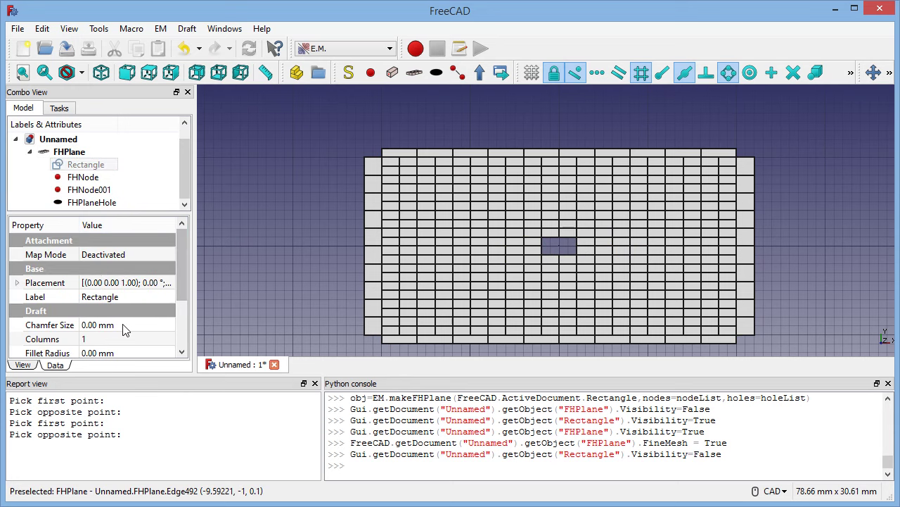
left_click(69, 151)
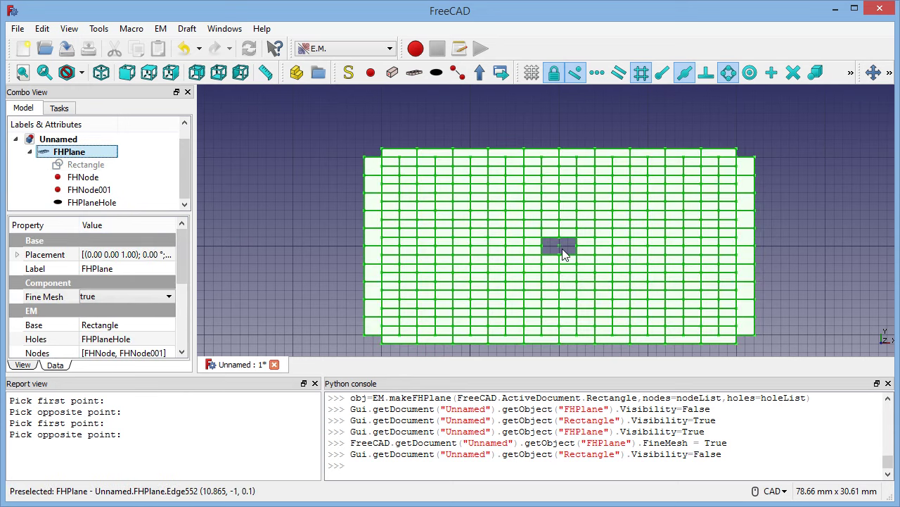
left_click(92, 203)
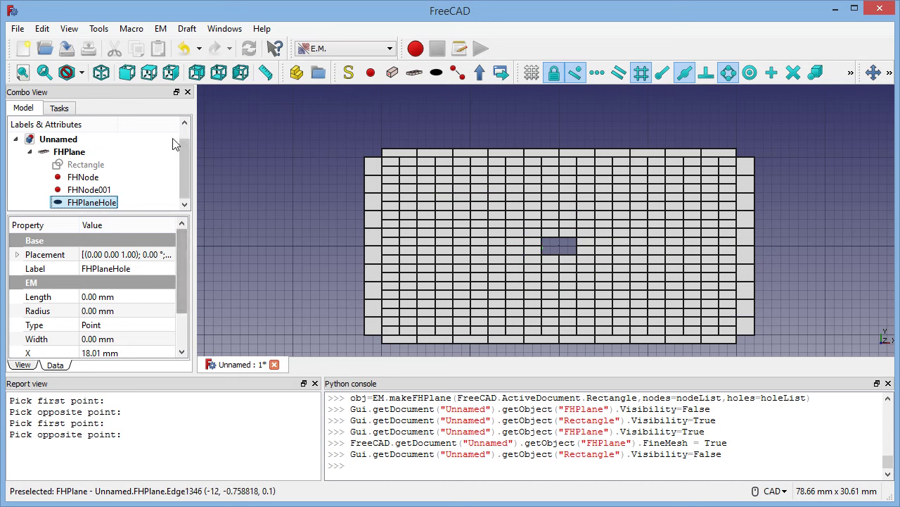
Step: View the model from below, set the plane's Fine Mesh property to false and deselect the plane
left_click(218, 74)
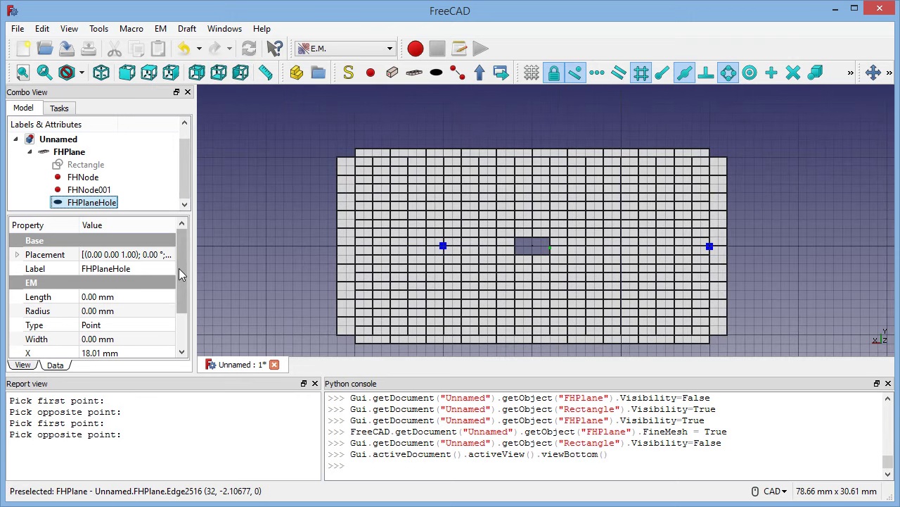
left_click_drag(179, 268, 196, 243)
left_click(69, 152)
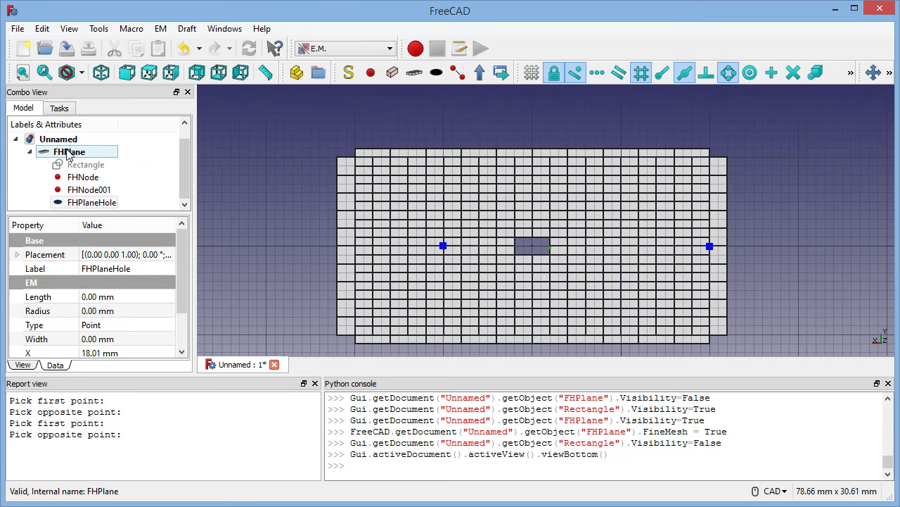
left_click(144, 296)
left_click(148, 296)
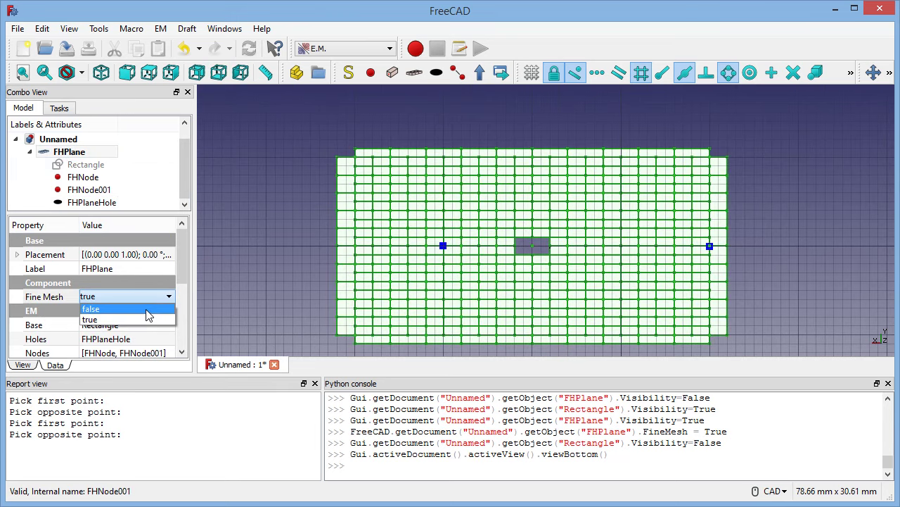
left_click(143, 310)
left_click(293, 274)
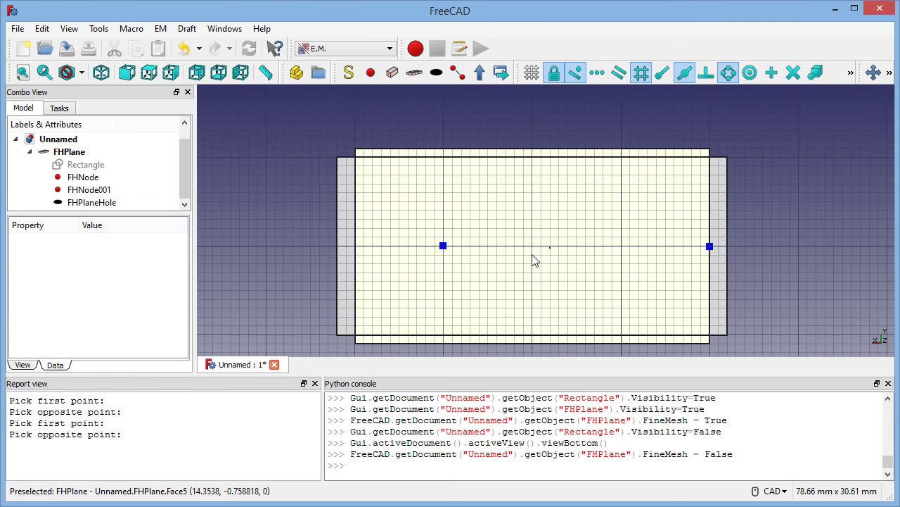
Step: Try a Y coordinate of 0 mm for FHNode, and set it to 10 mm
left_click(94, 178)
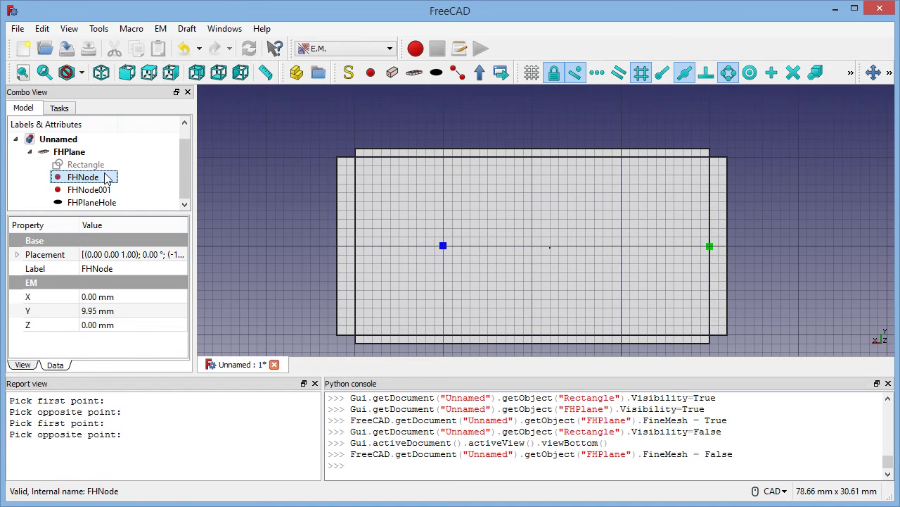
left_click(86, 166)
left_click(80, 180)
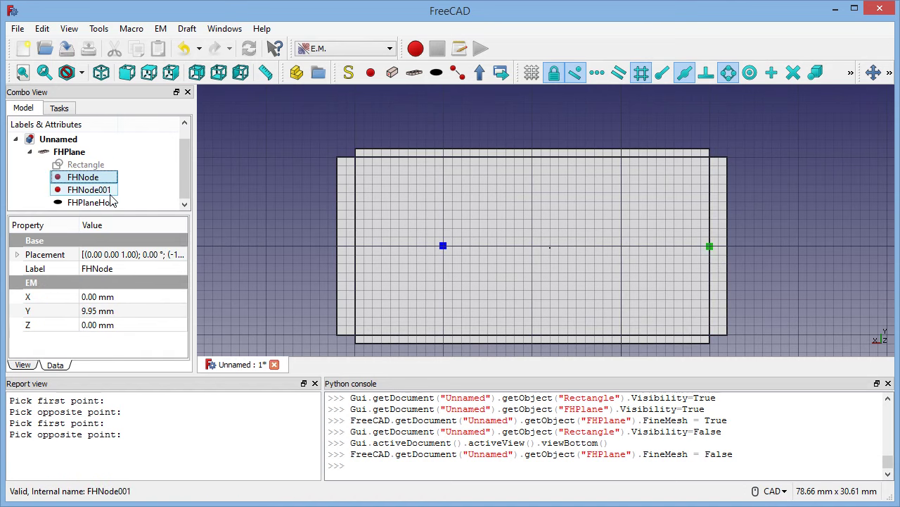
left_click(89, 312)
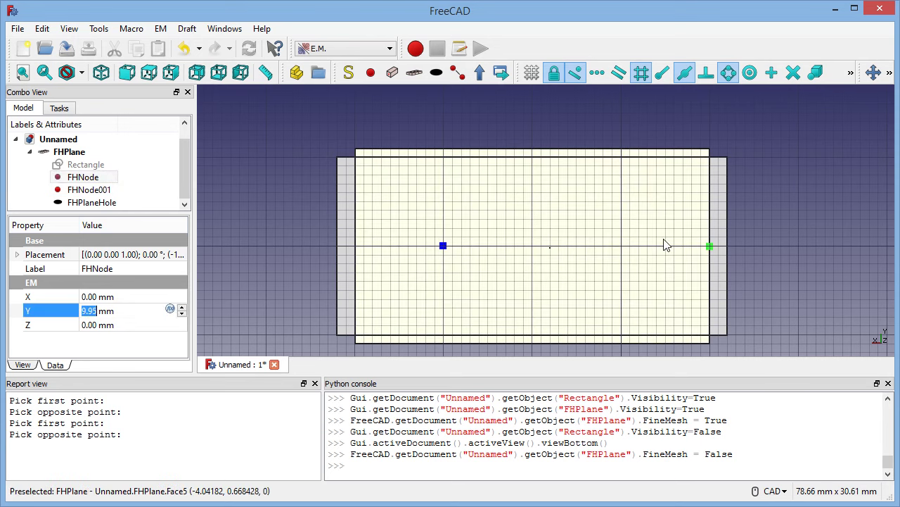
type("0")
key("Return")
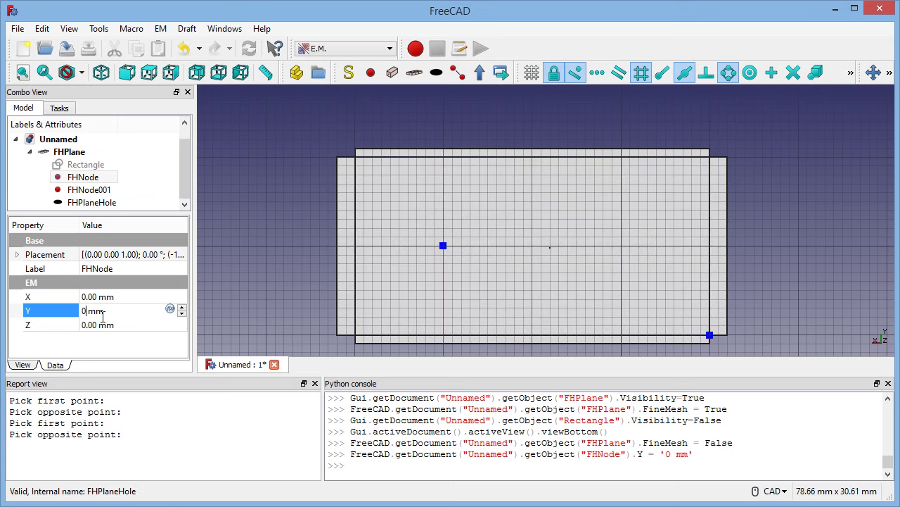
type("10")
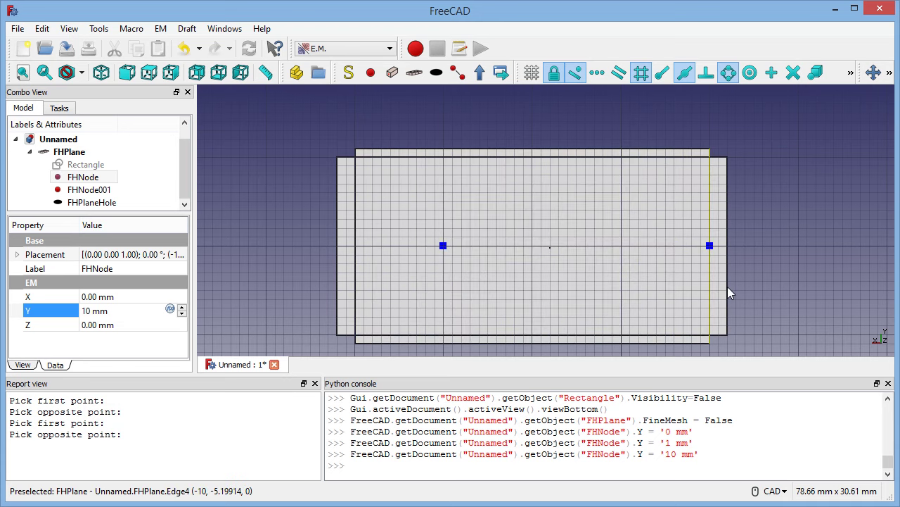
Step: Set FHNode001's Y coordinate to 10 mm and its X coordinate to 30 mm
left_click(101, 190)
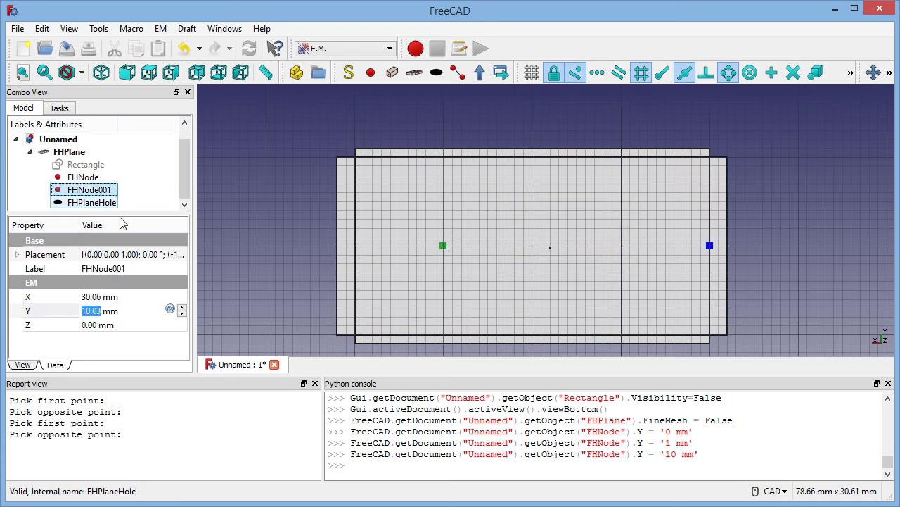
type("10.0")
key("Return")
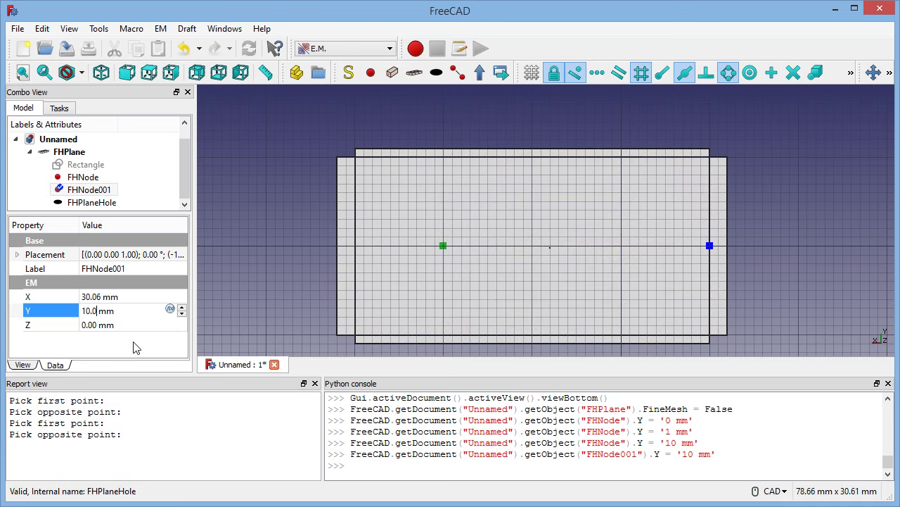
left_click(104, 297)
type("30")
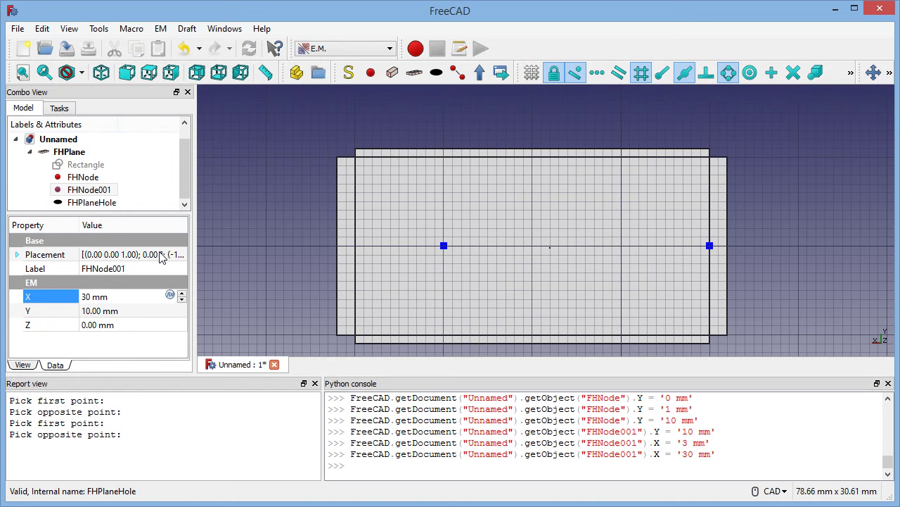
Step: Set the length and width of the plane hole to 5 mm each
left_click(550, 247)
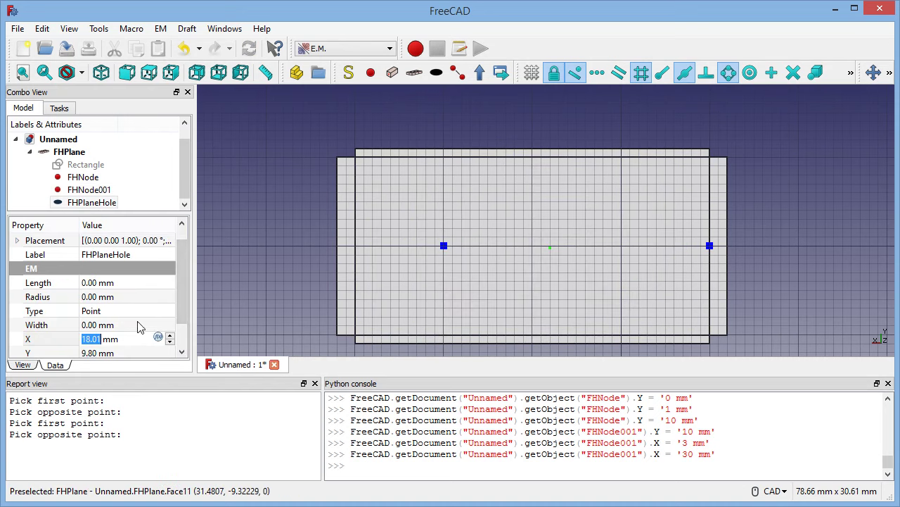
left_click(158, 314)
left_click(169, 311)
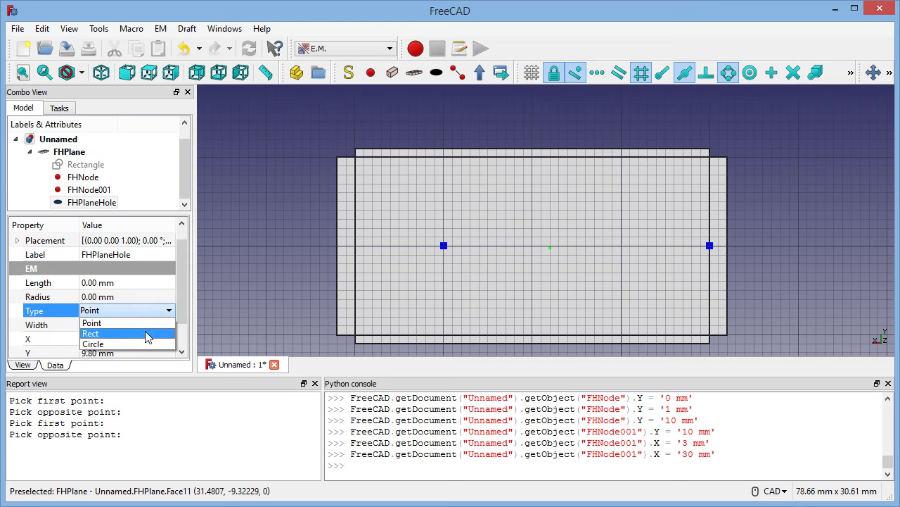
left_click(151, 323)
left_click(107, 284)
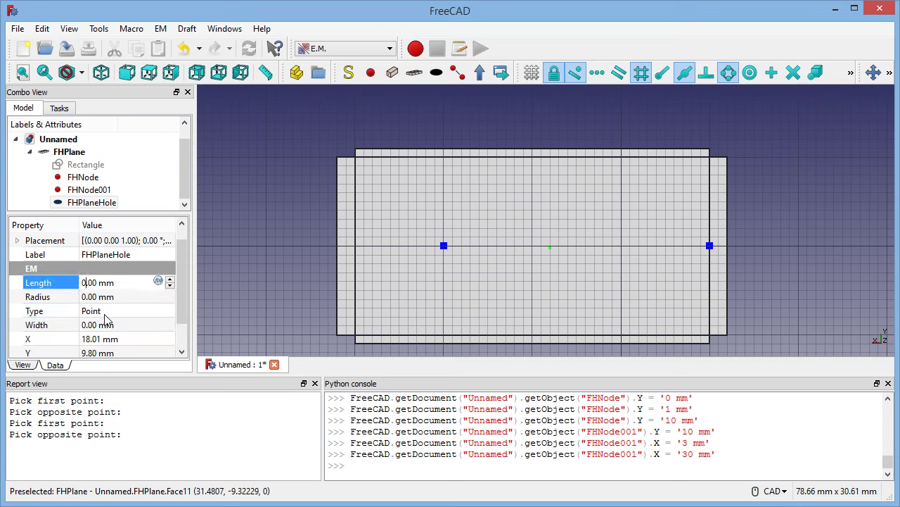
type("5")
key("Return")
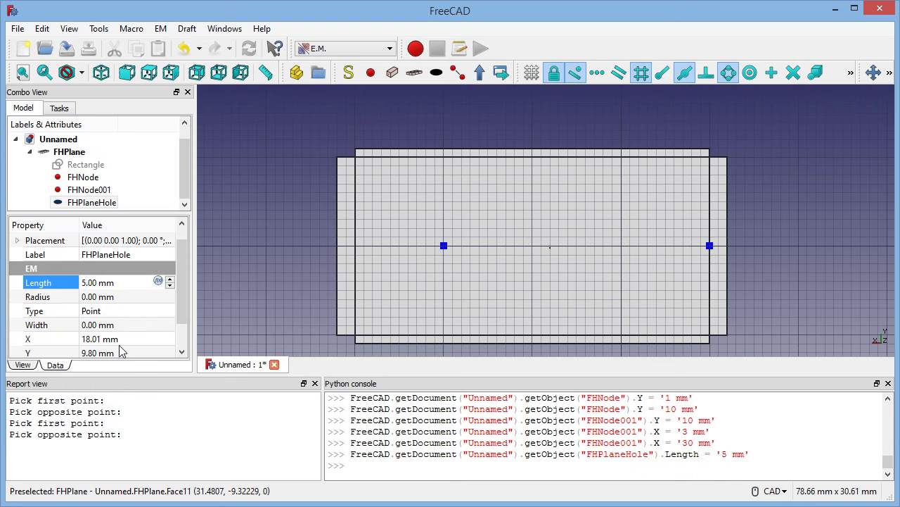
left_click(103, 326)
left_click(84, 322)
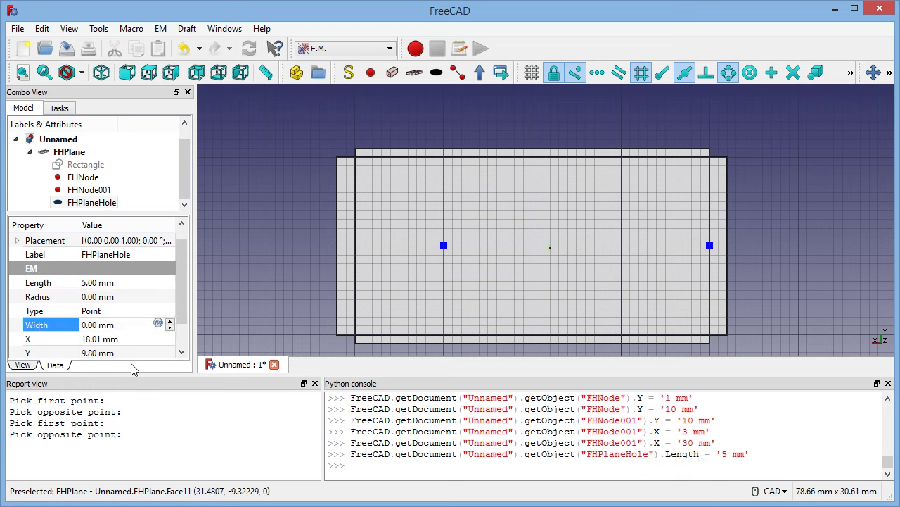
type("5")
key("Return")
Step: Change the plane hole's type to Rect and deselect it
left_click(144, 310)
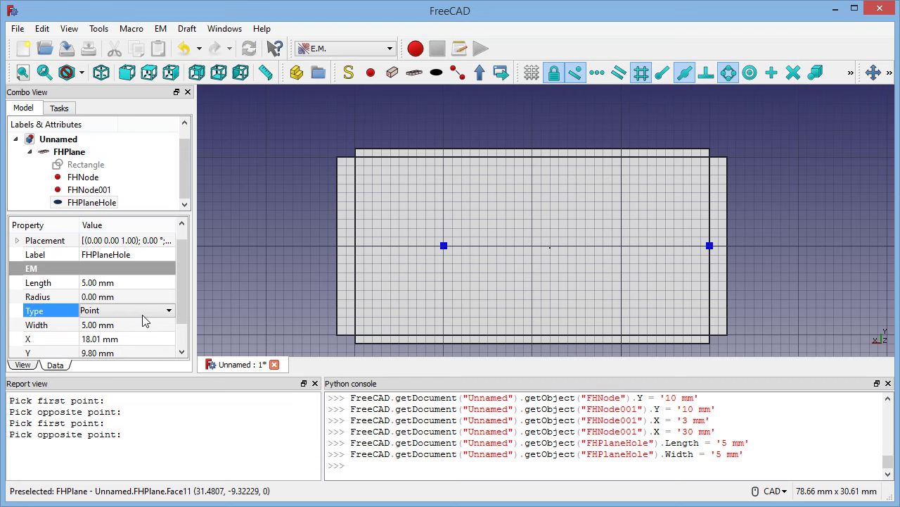
left_click(144, 311)
left_click(131, 332)
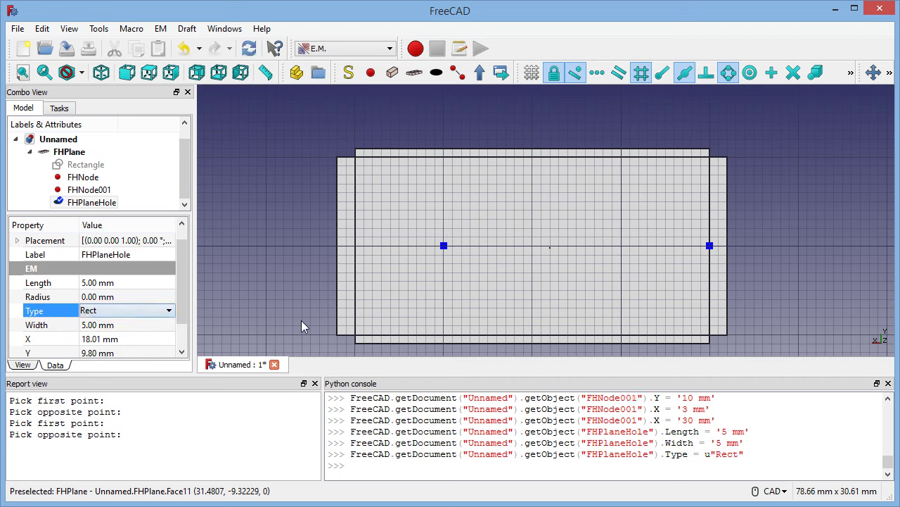
left_click(261, 273)
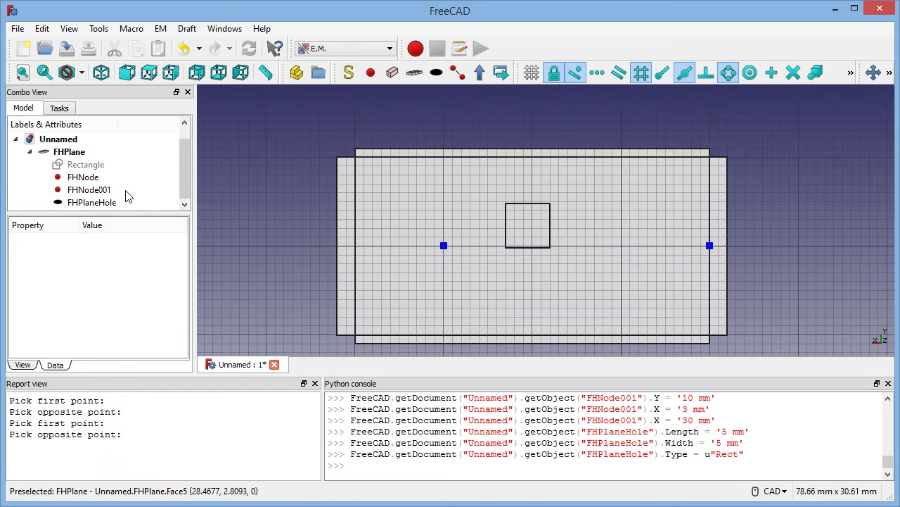
Step: Set the plane's Fine Mesh property to true and deselect the plane
left_click(74, 151)
left_click(145, 296)
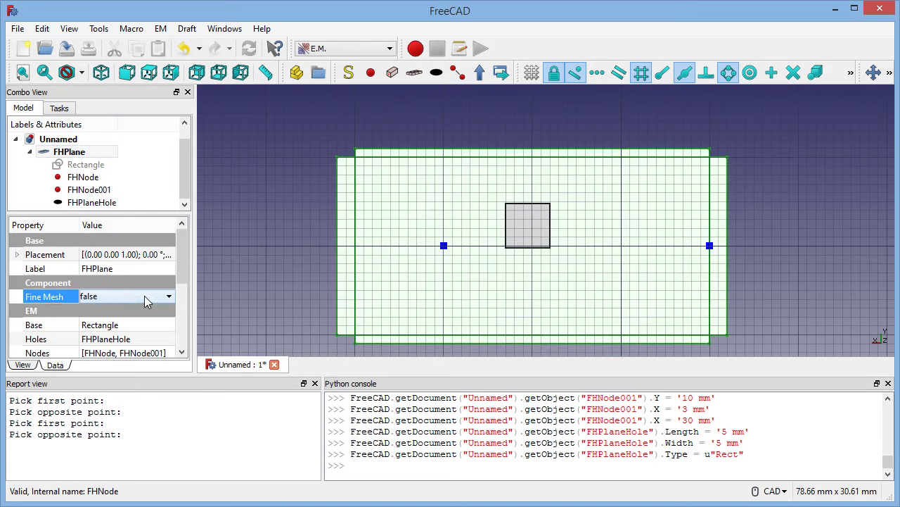
left_click(146, 296)
left_click(146, 320)
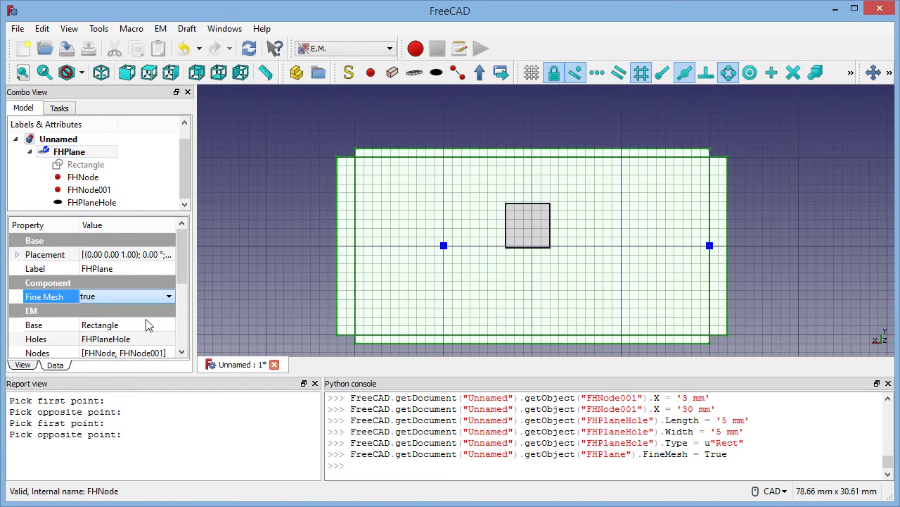
left_click(290, 286)
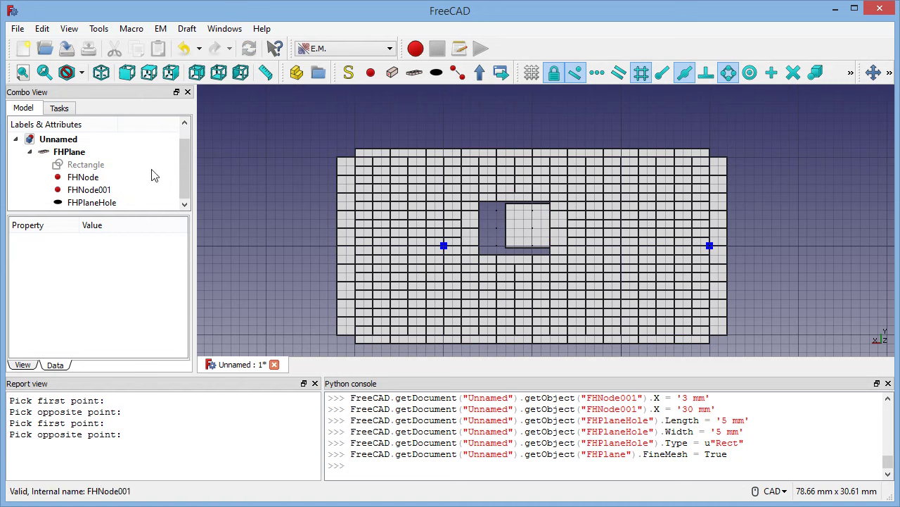
Step: Hide the plane hole to examine the opening in the mesh, show it again and review its properties
left_click(103, 204)
key("space")
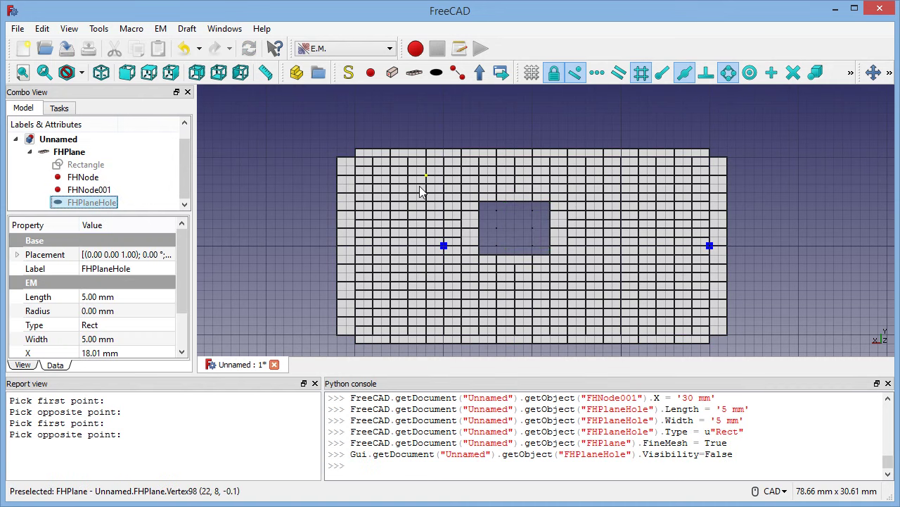
key("space")
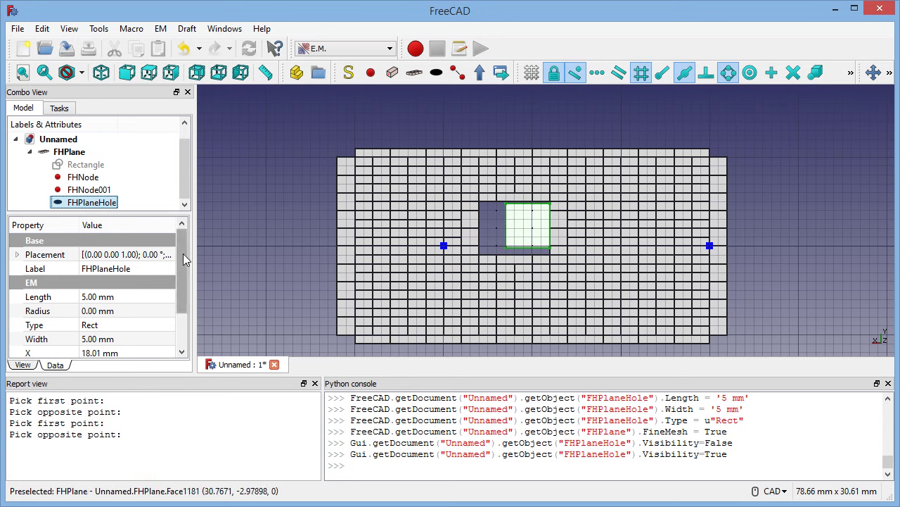
scroll(173, 295, "down", 1)
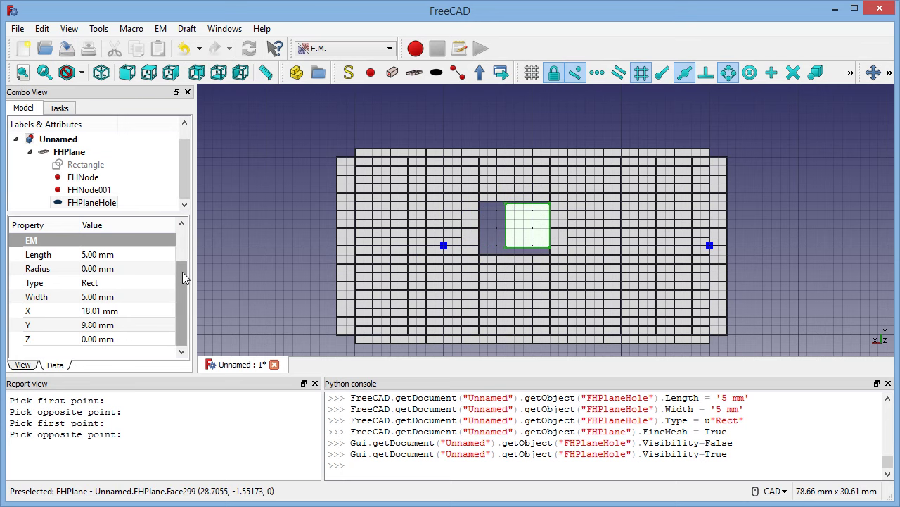
scroll(183, 271, "up", 2)
scroll(148, 239, "down", 2)
Step: Set the plane's seg1 and seg2 segment counts to 15 each
left_click(69, 151)
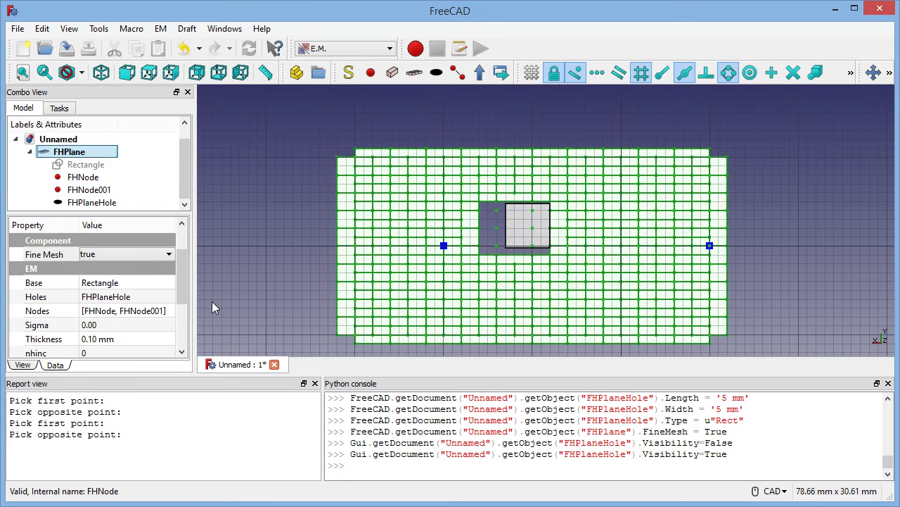
left_click_drag(180, 267, 180, 335)
left_click(98, 297)
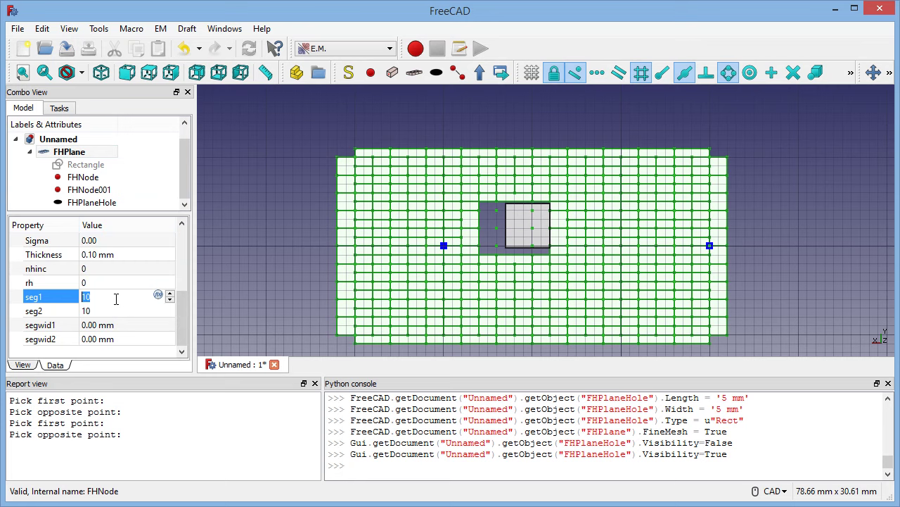
type("15")
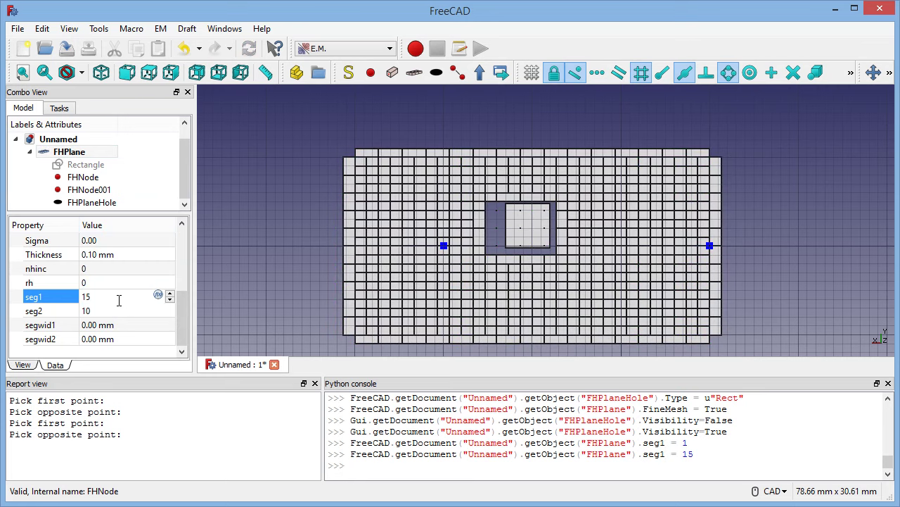
left_click(92, 312)
type("15")
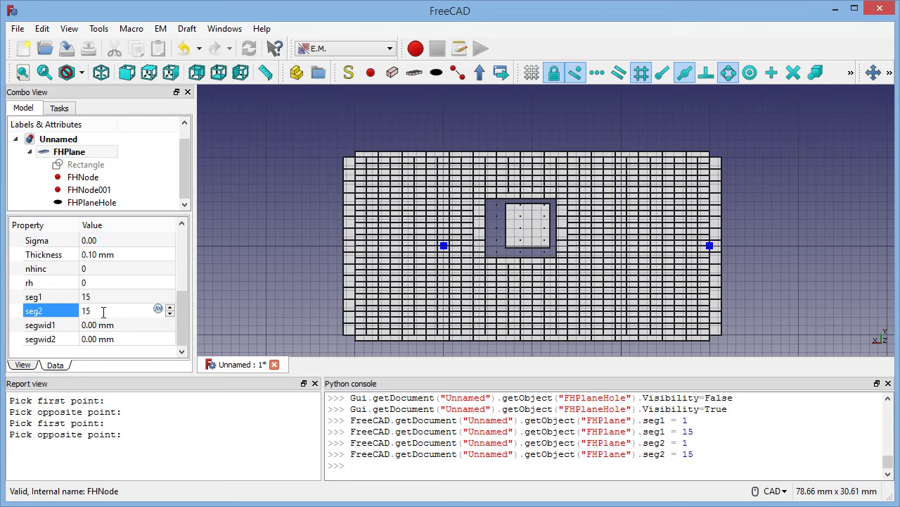
Step: Move the plane hole to X 20 mm and Y 5 mm
left_click(107, 202)
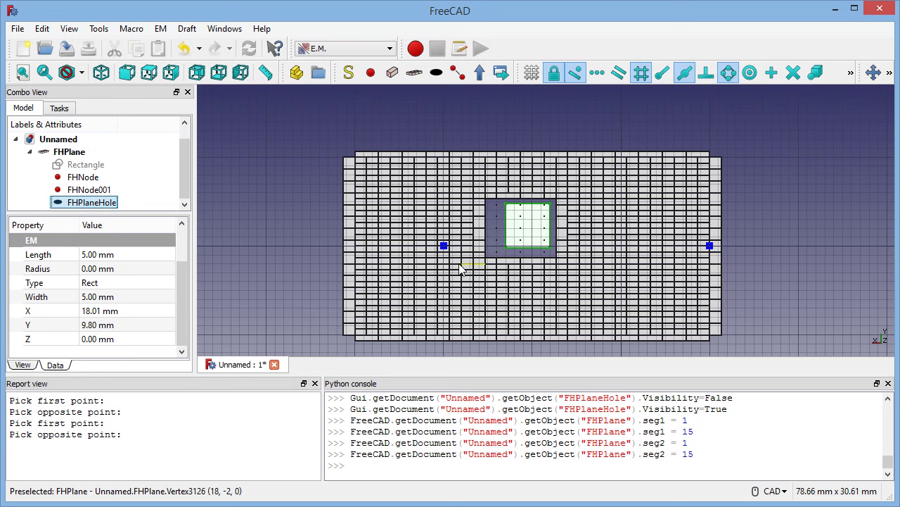
left_click(99, 313)
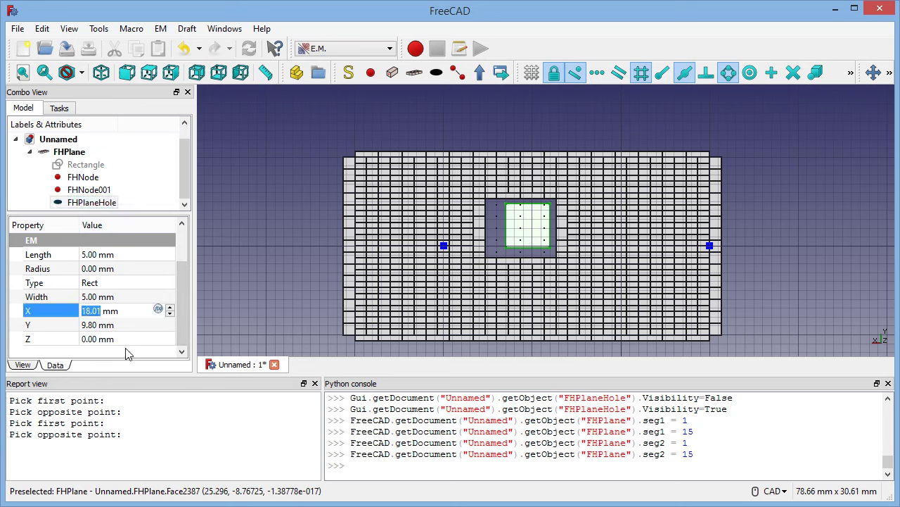
type("2")
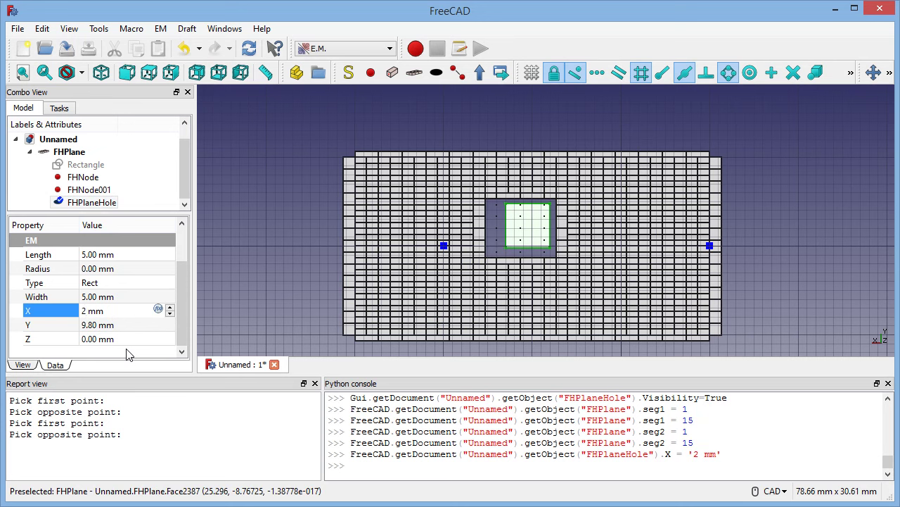
type("0")
key("Tab")
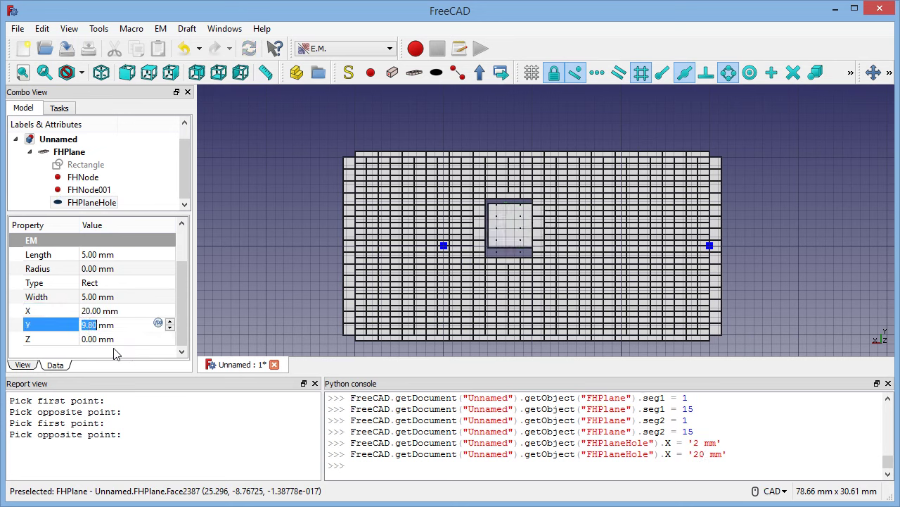
type("5")
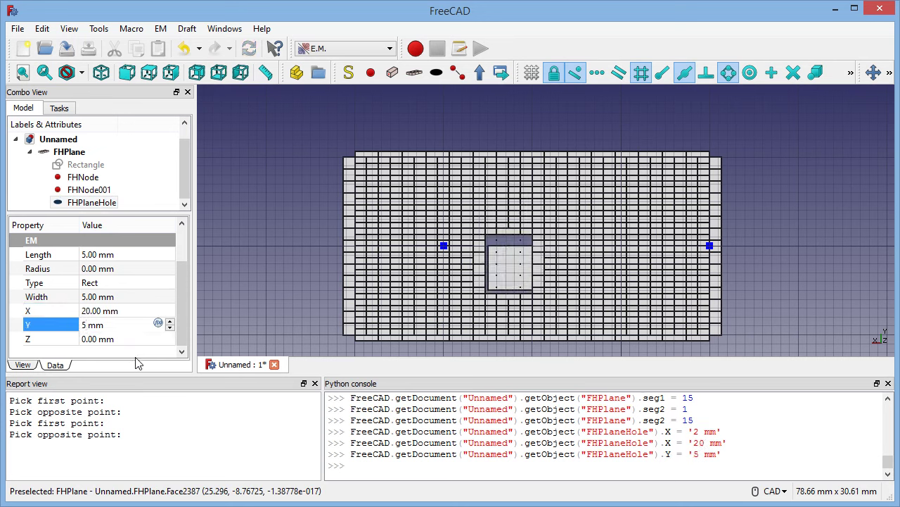
Step: Set the plane hole's width to 10 mm and hide the hole object
left_click_drag(185, 298, 130, 279)
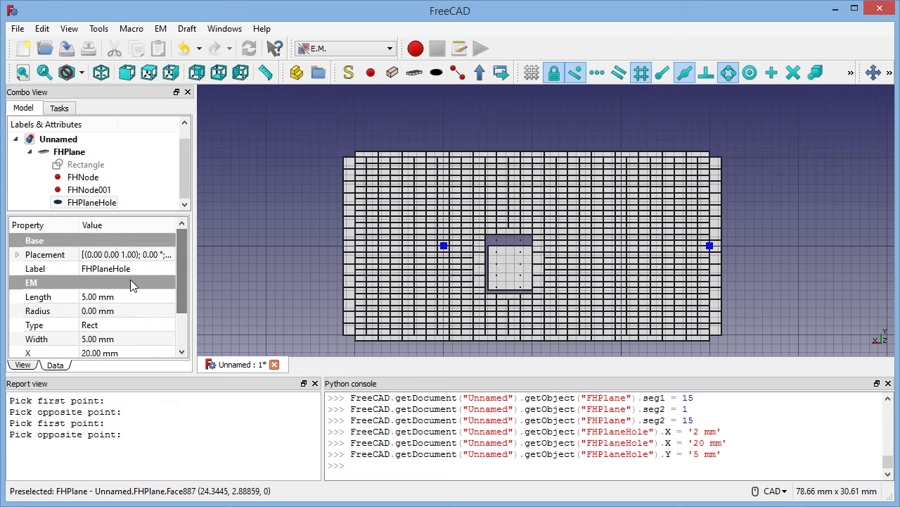
left_click(91, 341)
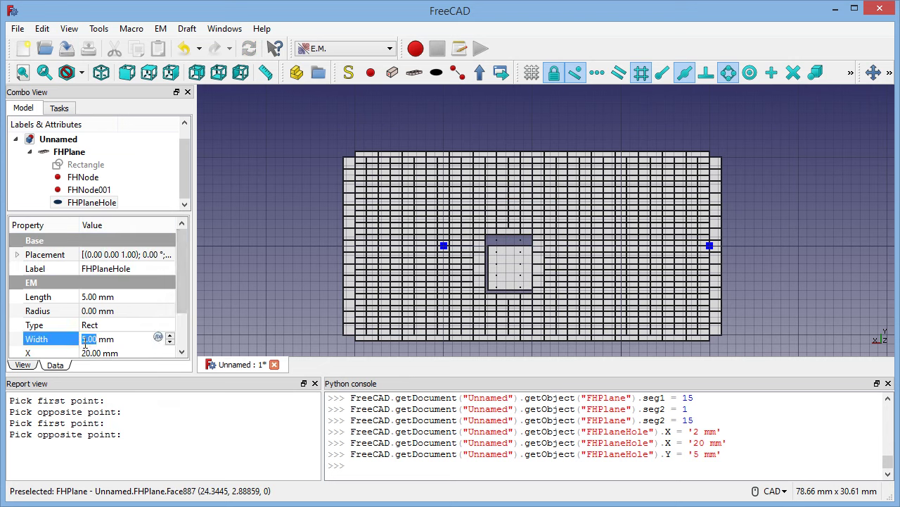
type("10")
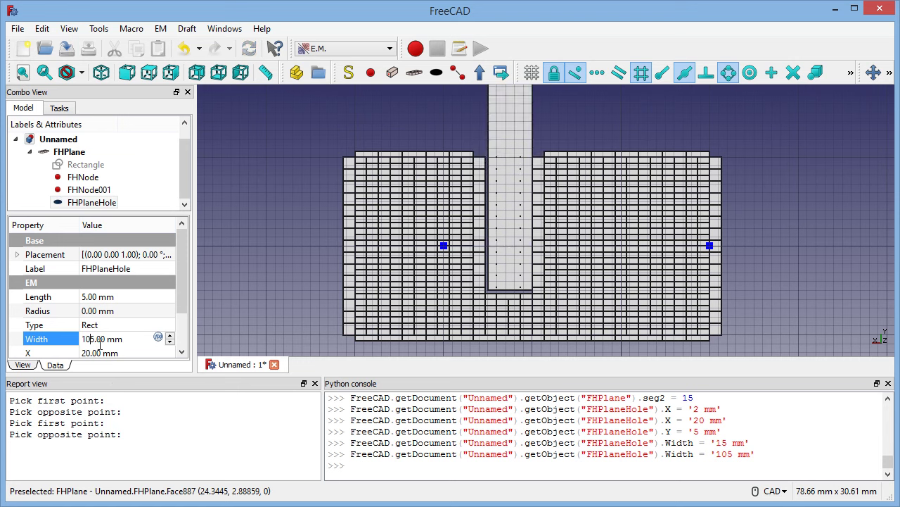
key("Delete")
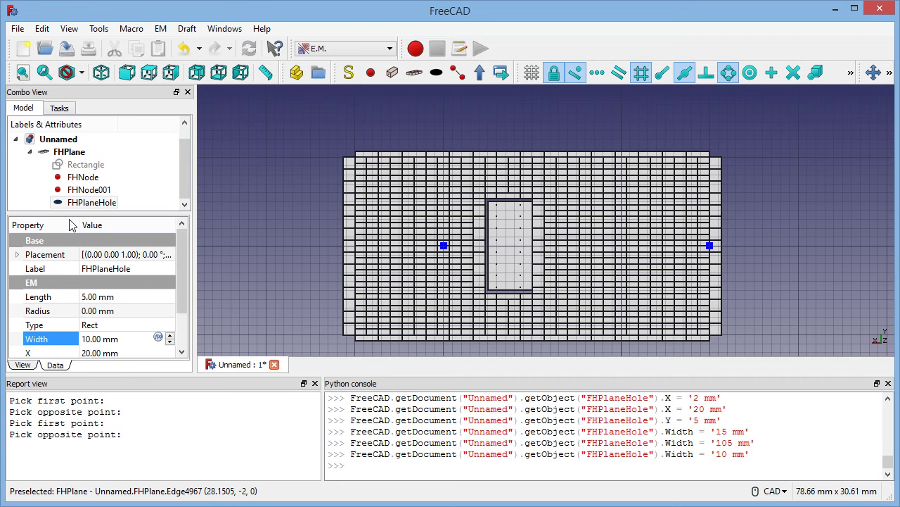
key("space")
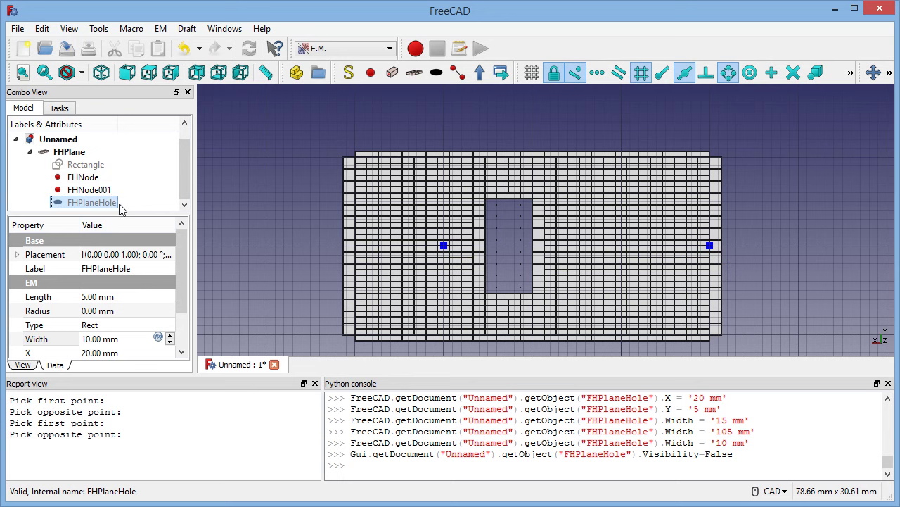
Step: Set the FHPlane's Fine Mesh property to false and deselect the plane
left_click(113, 152)
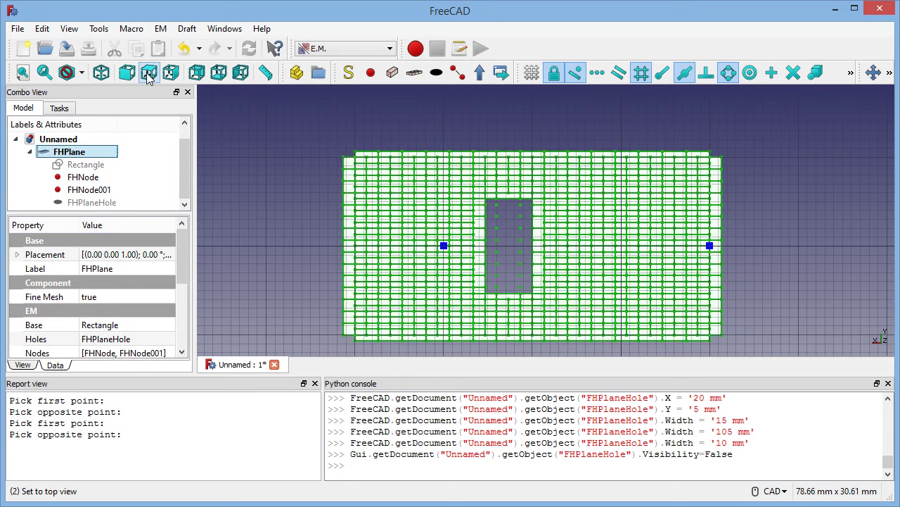
left_click(148, 73)
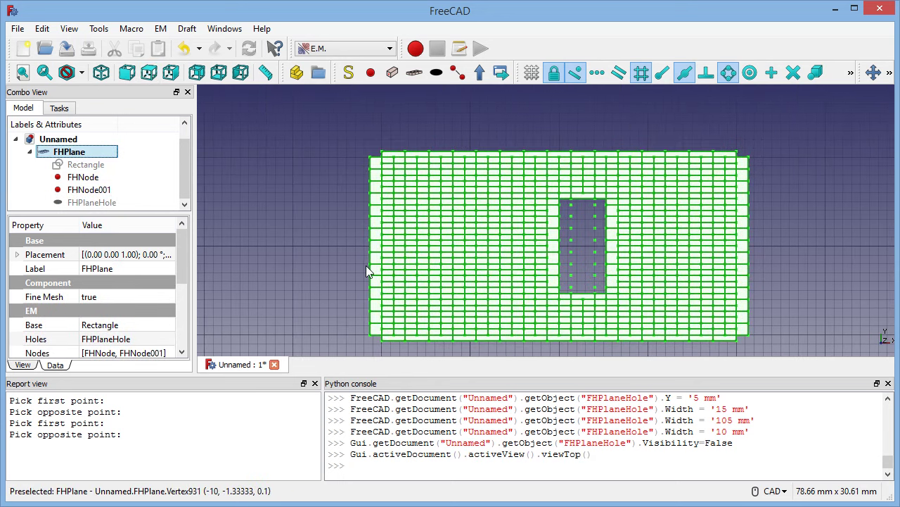
left_click(140, 295)
left_click(167, 297)
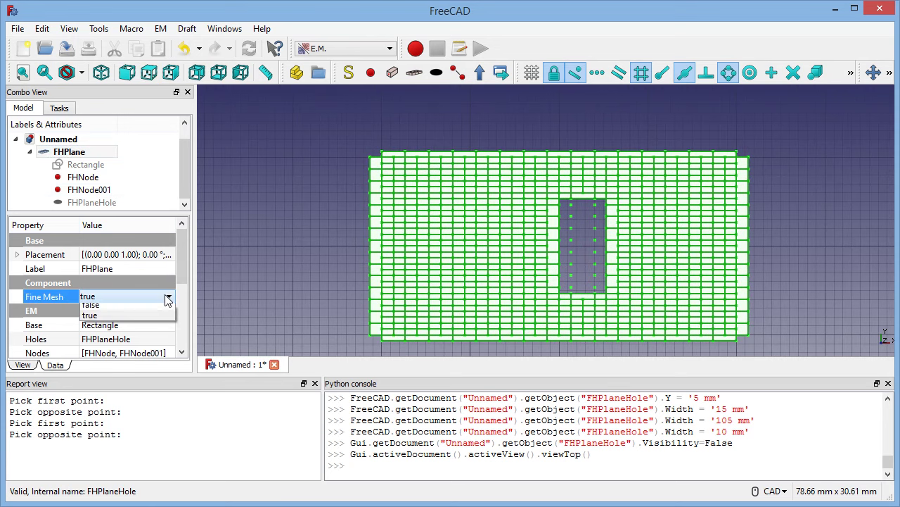
left_click(147, 307)
left_click(328, 282)
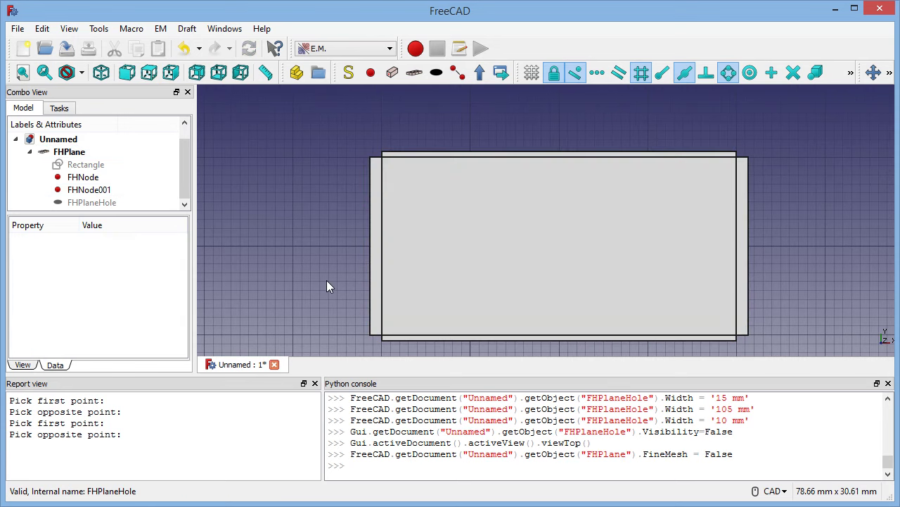
Step: Set the FHPlane's transparency to about 64 in its display properties and deselect it
left_click(65, 153)
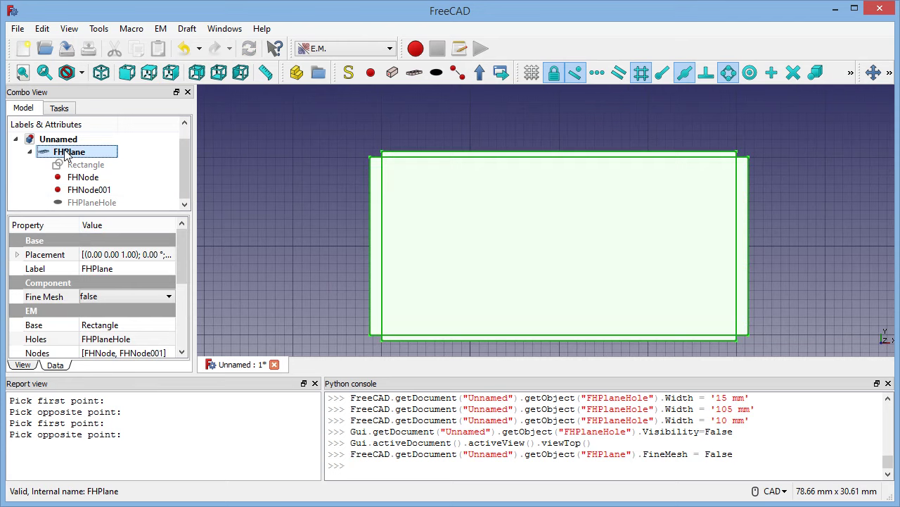
right_click(65, 157)
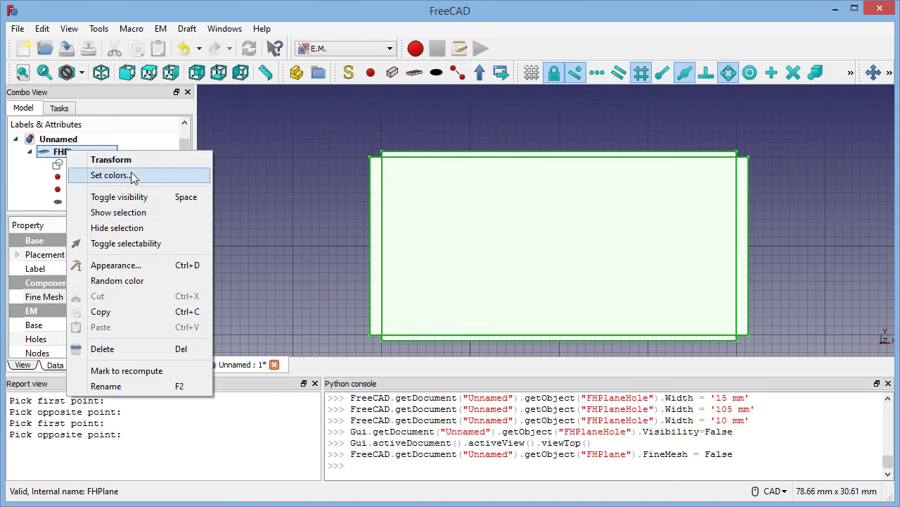
left_click(141, 265)
left_click_drag(124, 482, 177, 482)
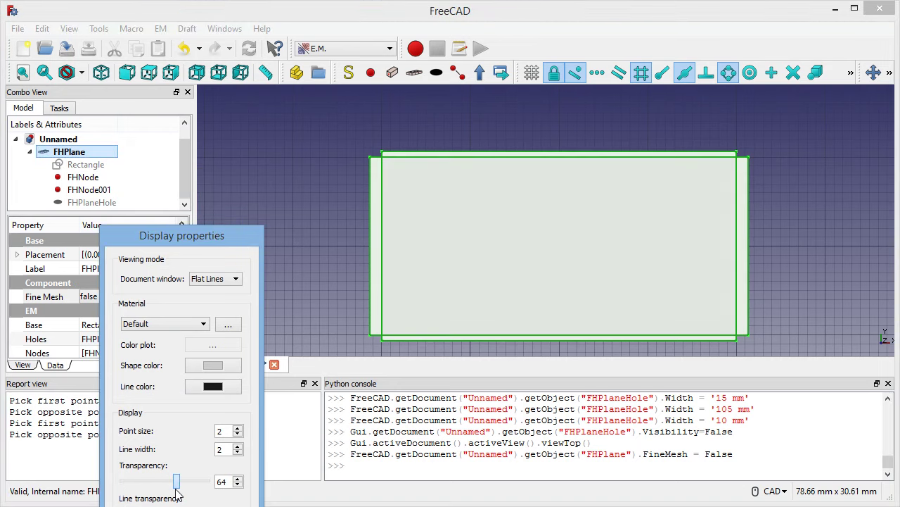
key("Escape")
left_click(334, 252)
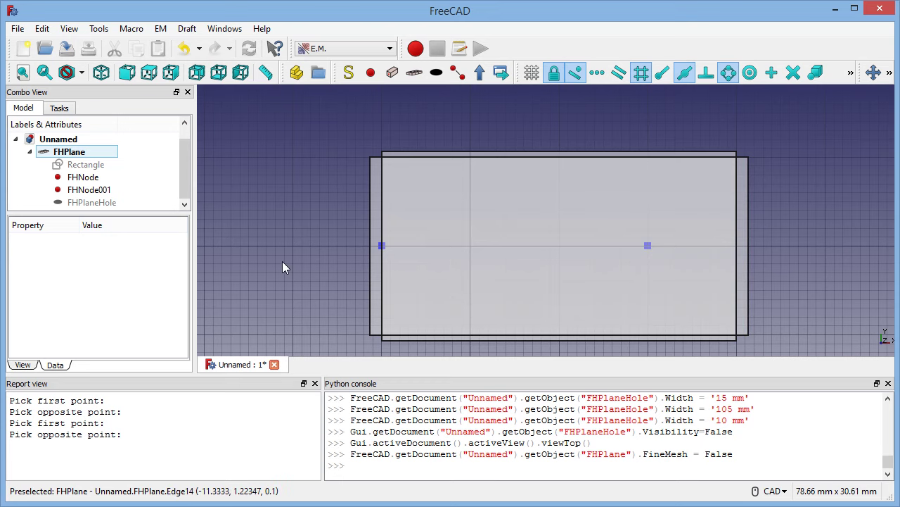
Step: Place two new FastHenry nodes over the plane's existing nodes, at X -10 mm and about X 20 mm
left_click(371, 73)
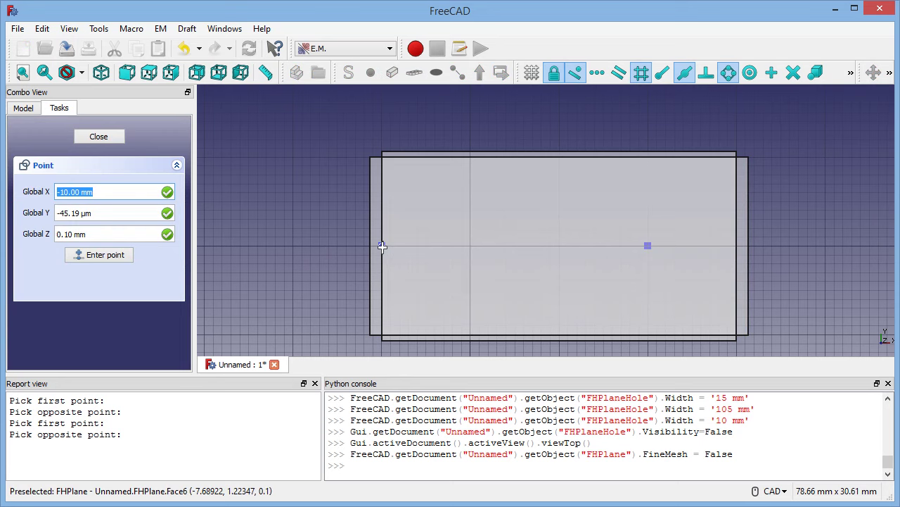
left_click(382, 246)
left_click(371, 72)
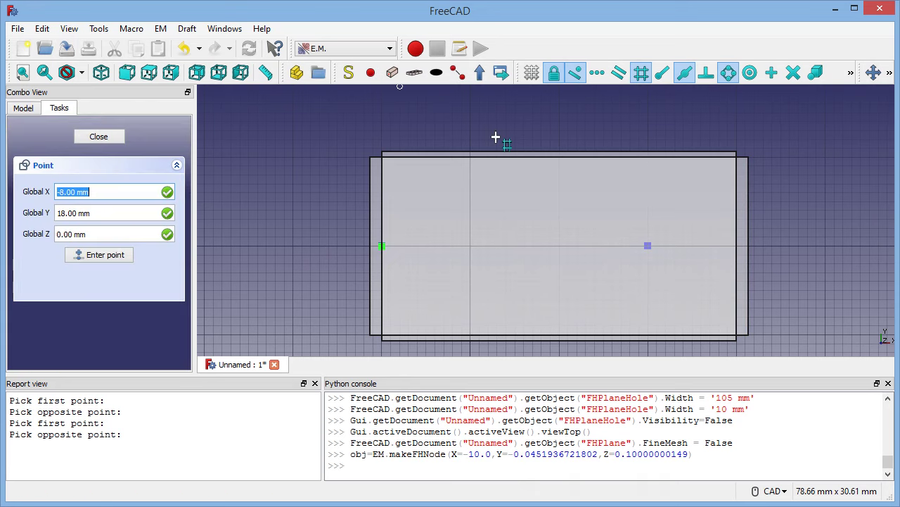
left_click(648, 247)
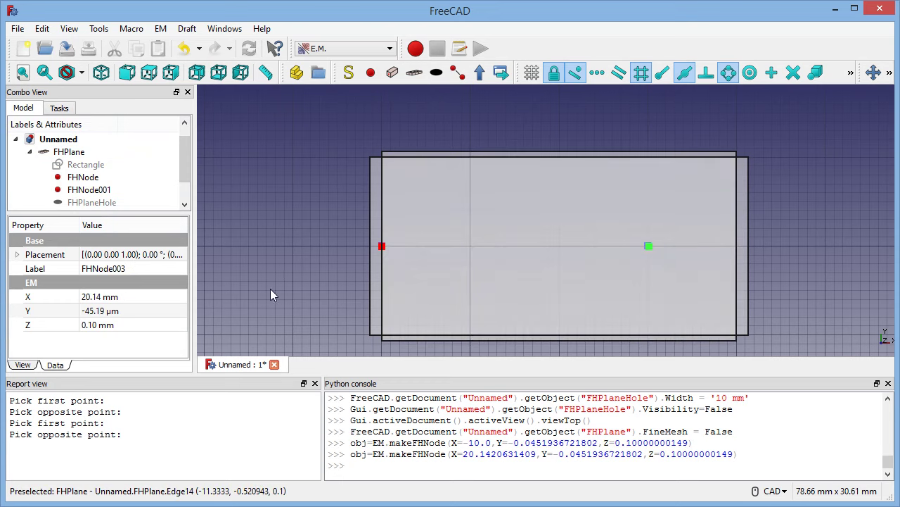
Step: Set FHNode002's Y position to 0 and its Z position to 0.4 mm
scroll(185, 162, "down", 1)
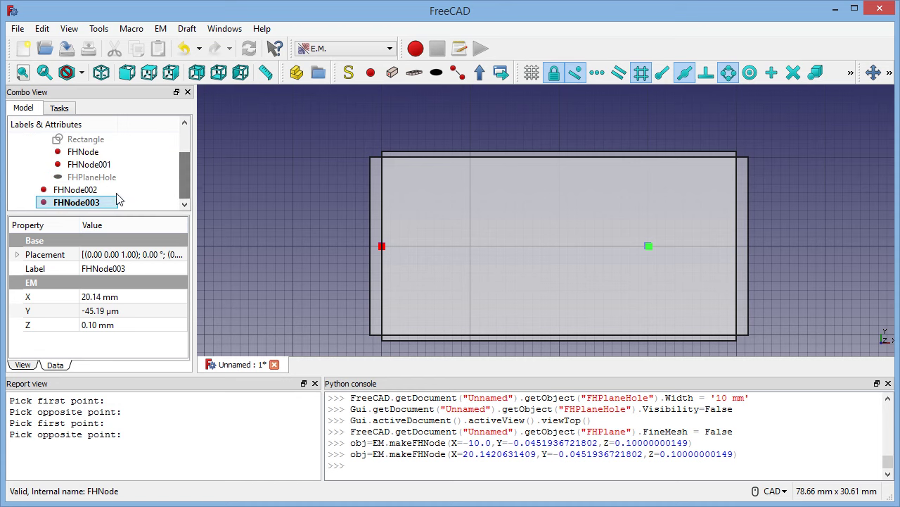
left_click(91, 191)
left_click(97, 312)
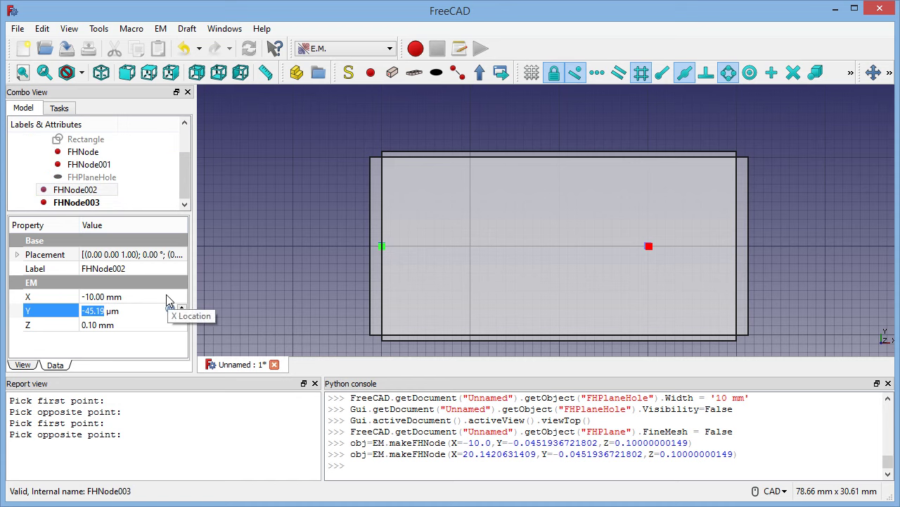
type("0")
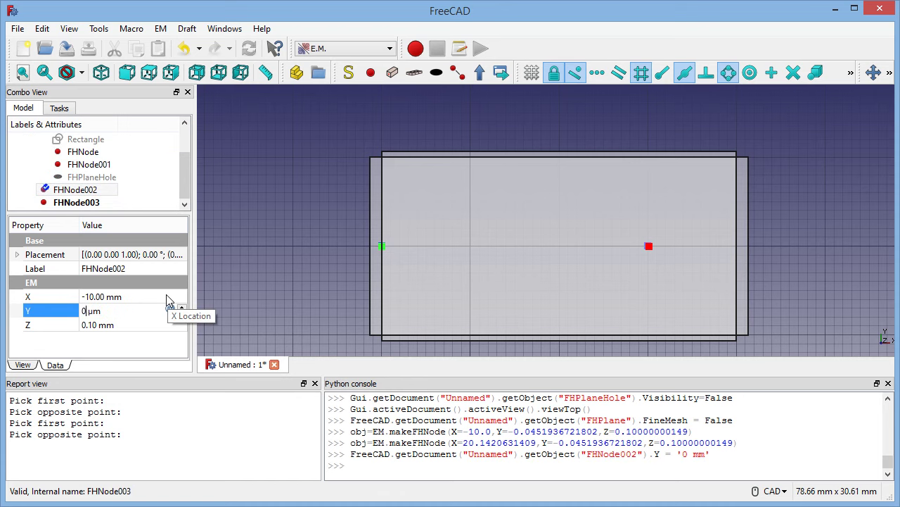
key("Return")
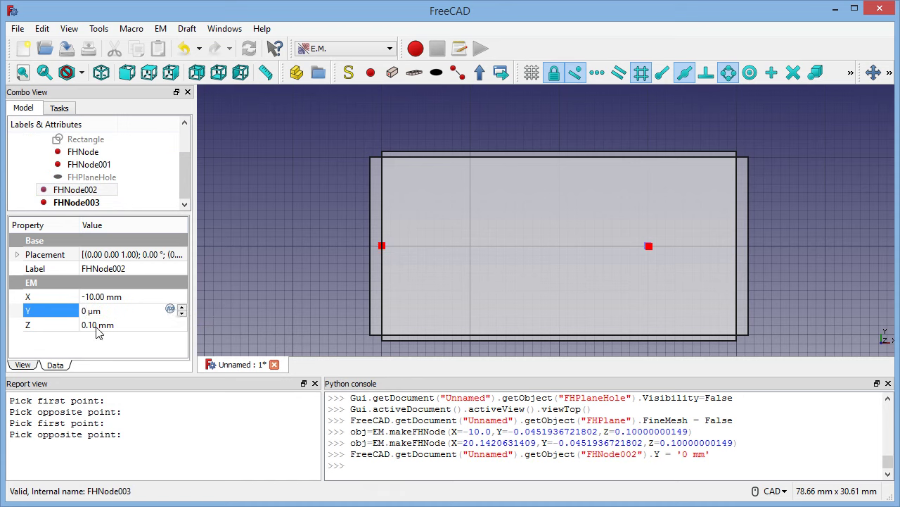
key("Tab")
left_click(109, 345)
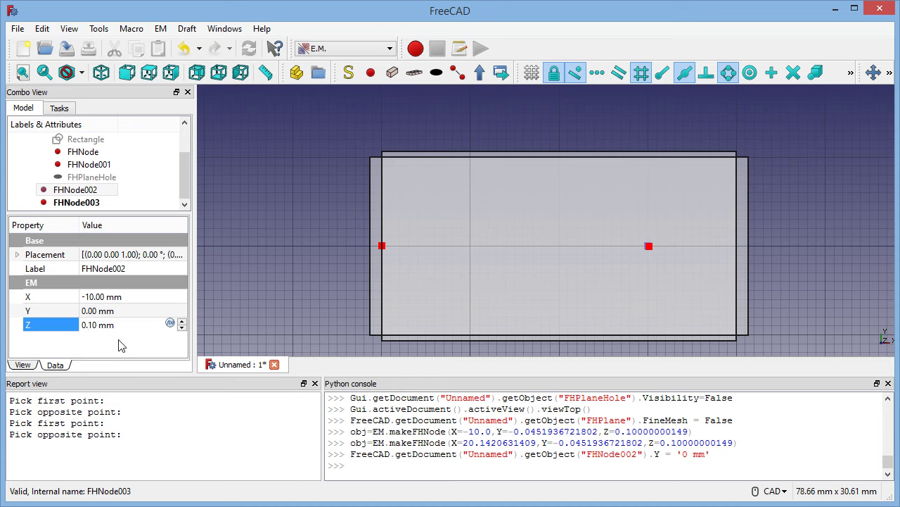
key("Delete")
type("4")
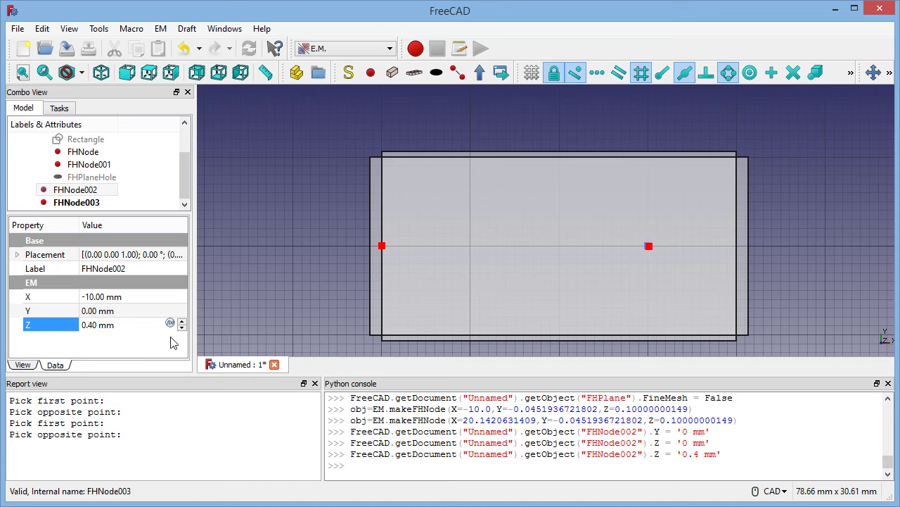
Step: Set FHNode003's position to X 20 mm, Y 0 and Z 0.4 mm
left_click(82, 192)
left_click(84, 203)
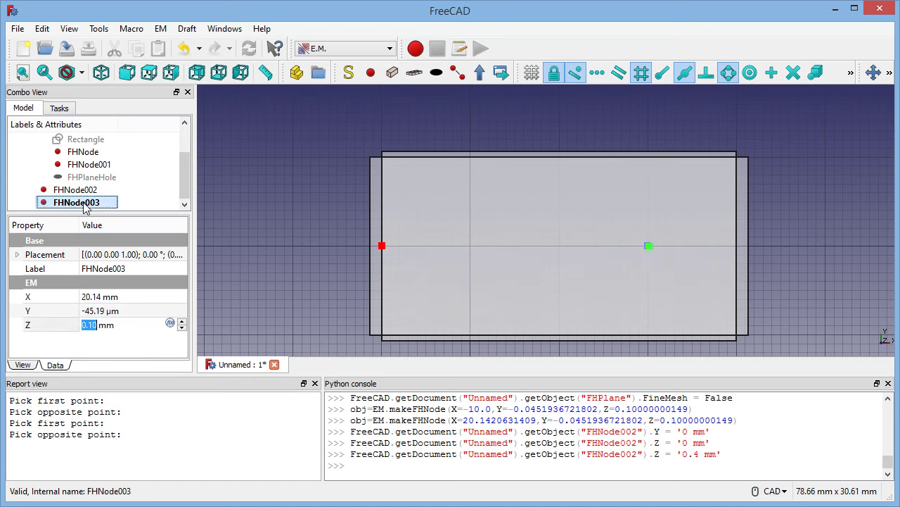
left_click(94, 298)
type("20")
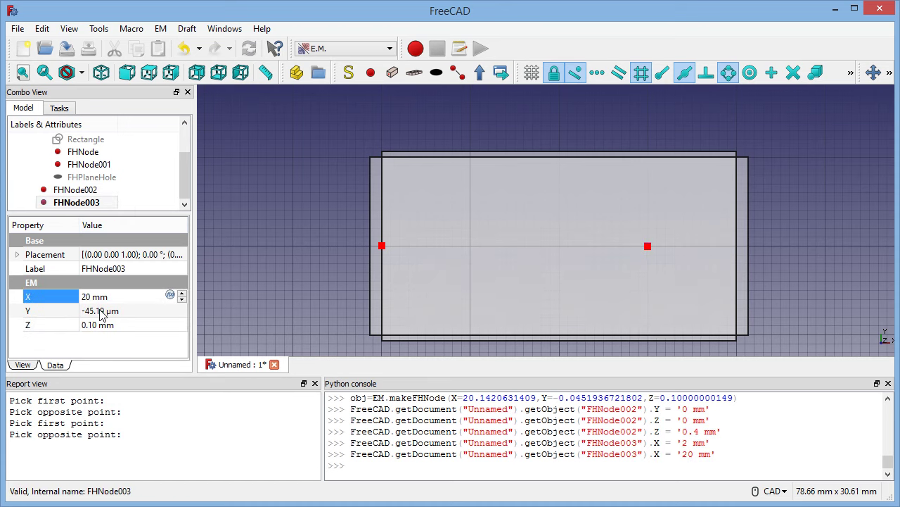
left_click(96, 314)
type("0")
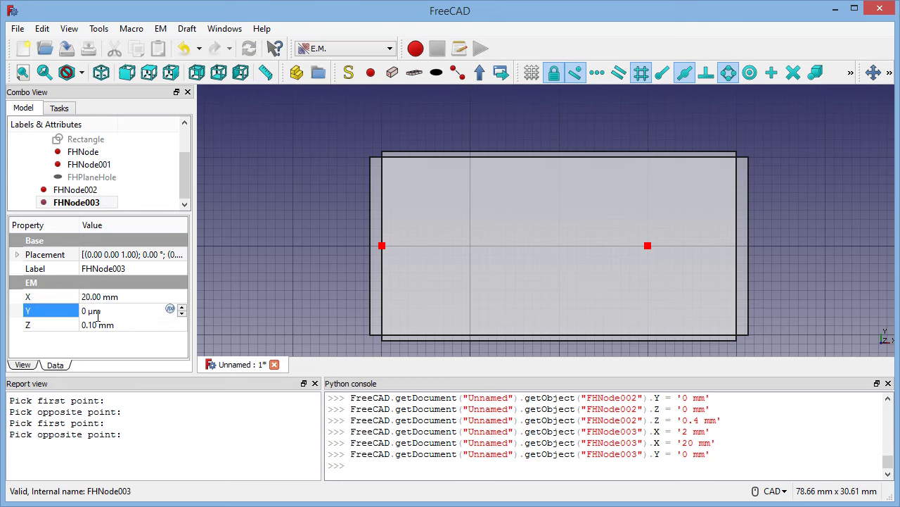
left_click(95, 326)
type("0.4")
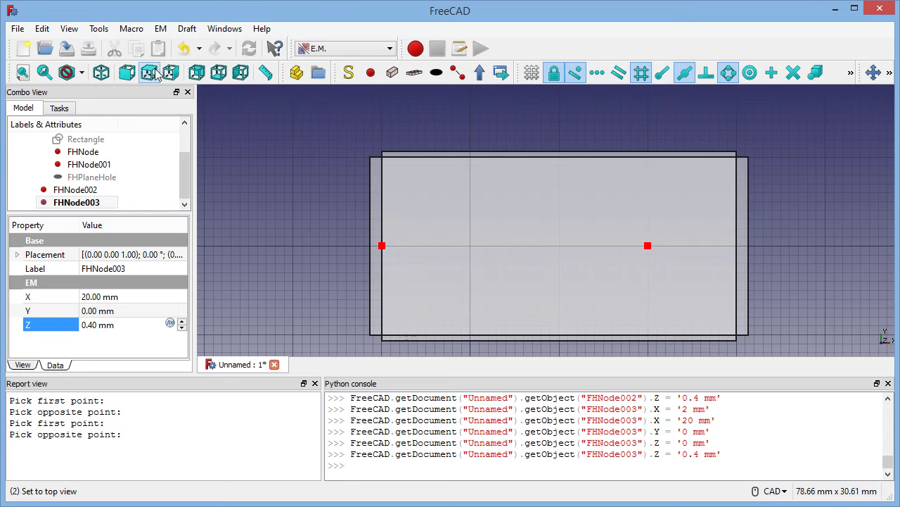
Step: Create a FastHenry segment from FHNode002 to FHNode003, above the plane
left_click(126, 72)
scroll(466, 264, "up", 5)
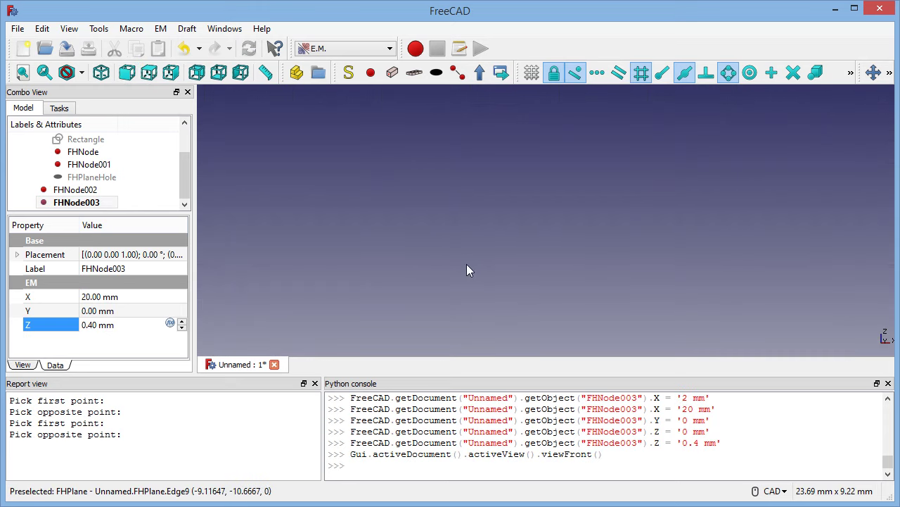
scroll(467, 264, "down", 4)
middle_click_drag(392, 195, 525, 301)
scroll(528, 311, "up", 2)
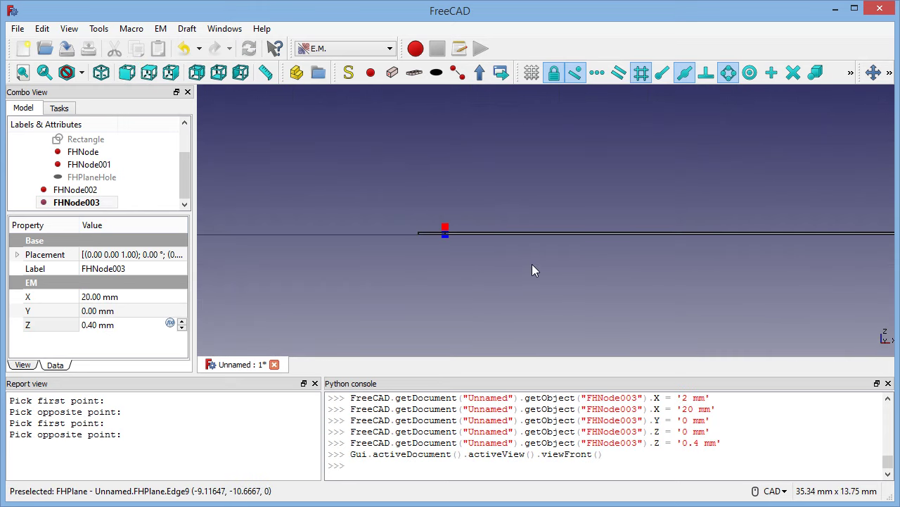
left_click(75, 189, "ctrl")
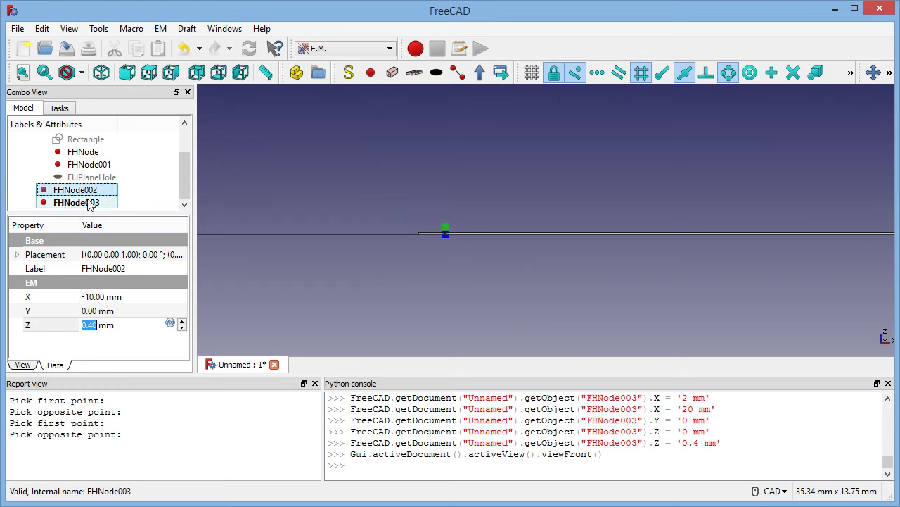
left_click(361, 244)
middle_click_drag(708, 249, 526, 254)
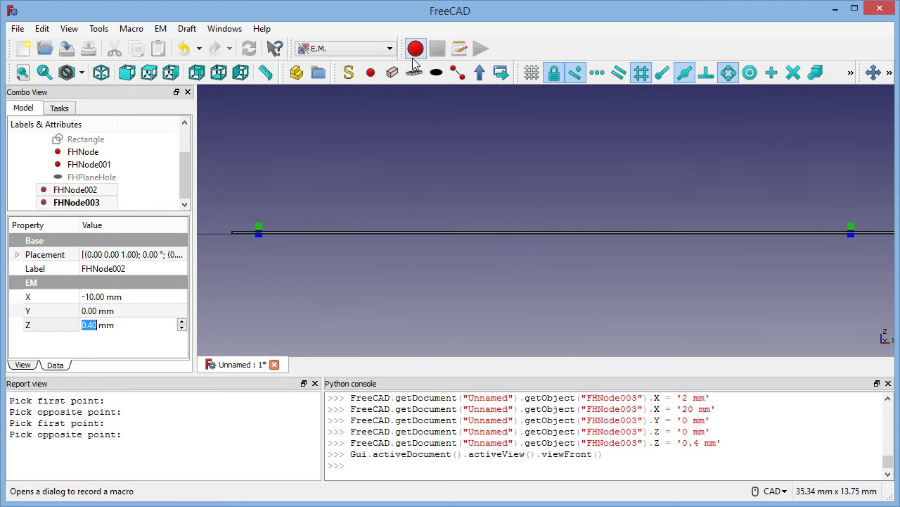
left_click(392, 72)
scroll(511, 296, "up", 3)
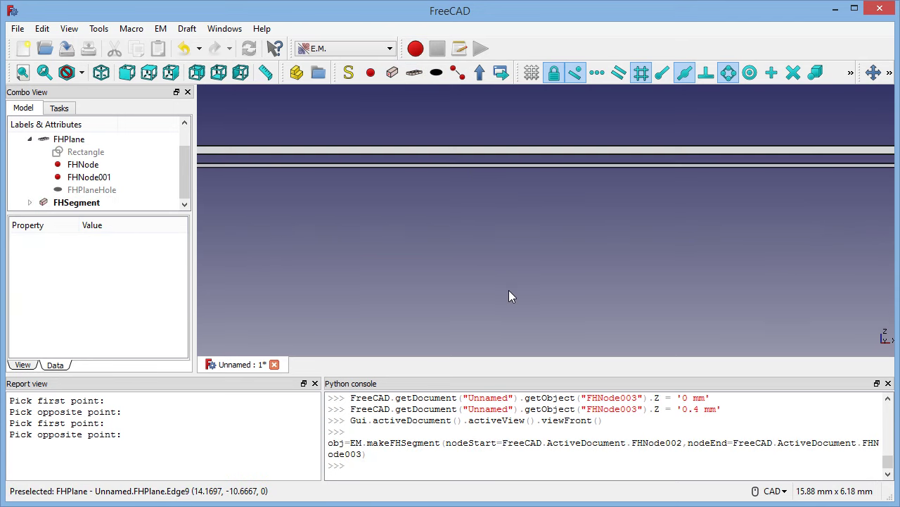
scroll(510, 295, "down", 7)
Step: Turn the FHPlane's Fine Mesh property back to true and inspect the segment crossing the hole from above
left_click(149, 72)
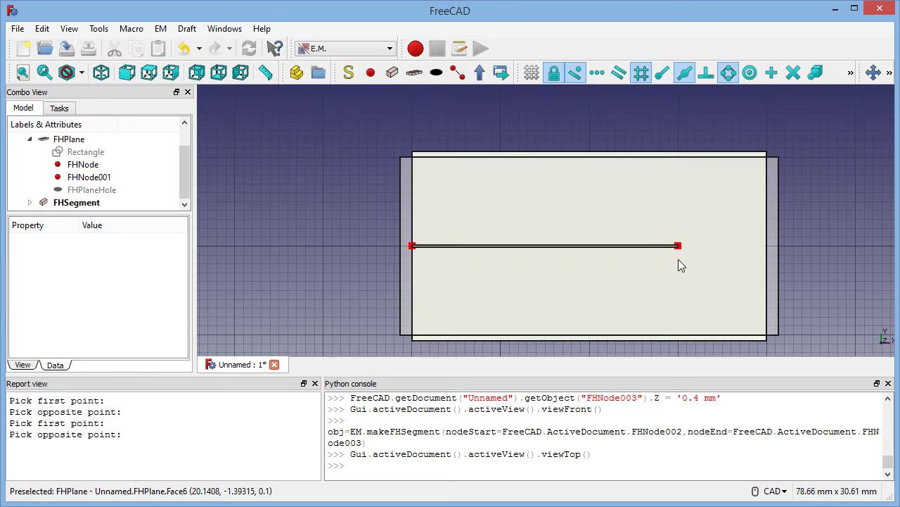
left_click(68, 139)
left_click(127, 296)
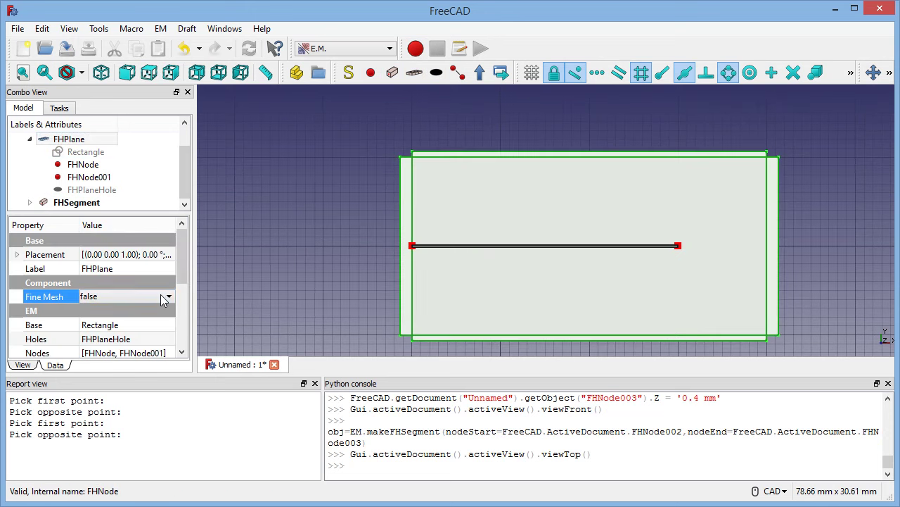
left_click(168, 296)
left_click(148, 320)
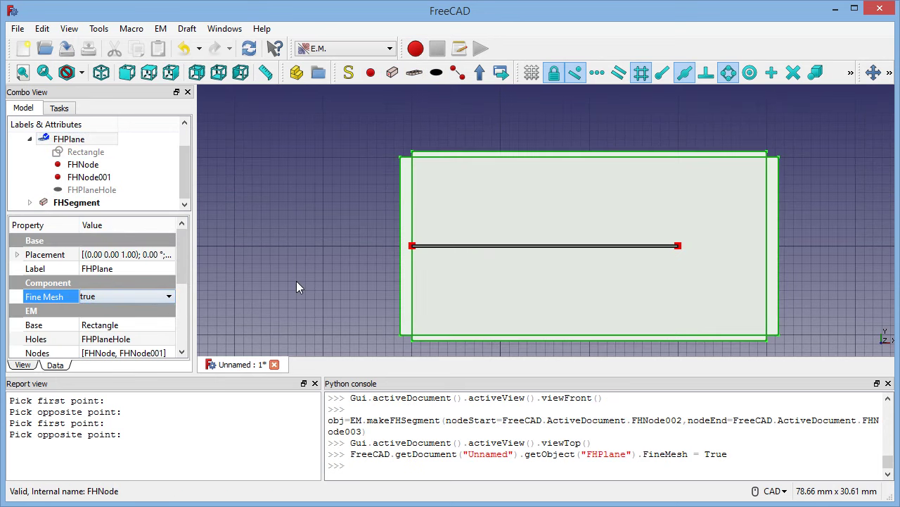
left_click(296, 287)
scroll(591, 331, "up", 2)
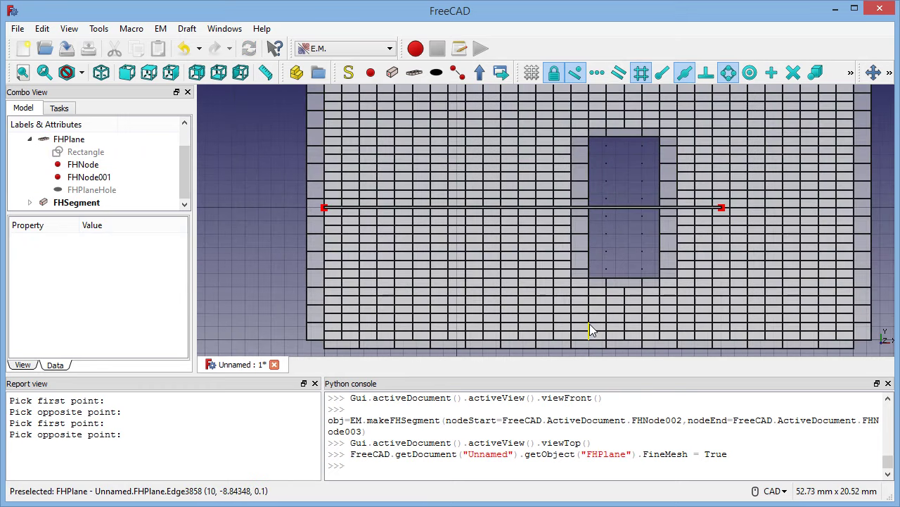
Step: Create a FastHenry equivalent node object from FHNode001 on the plane and FHNode003 at the segment's end
scroll(591, 331, "down", 2)
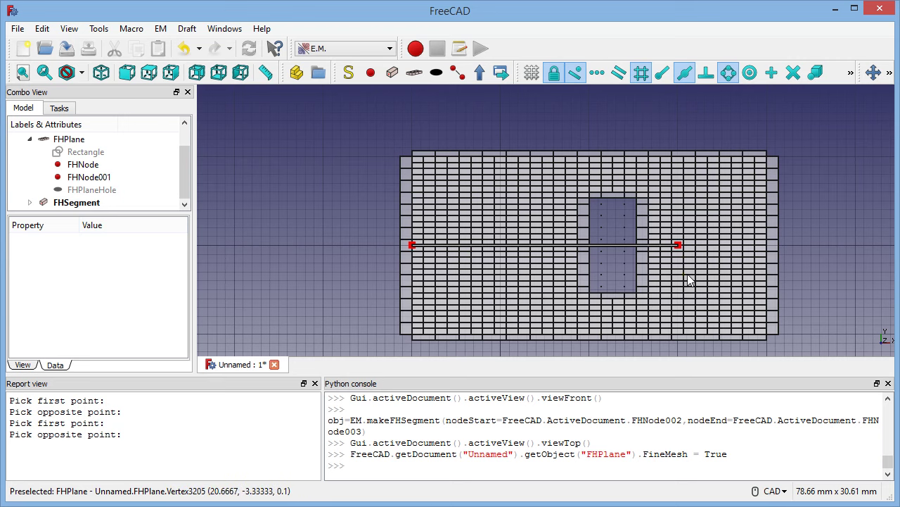
scroll(759, 290, "up", 3)
scroll(527, 201, "up", 2)
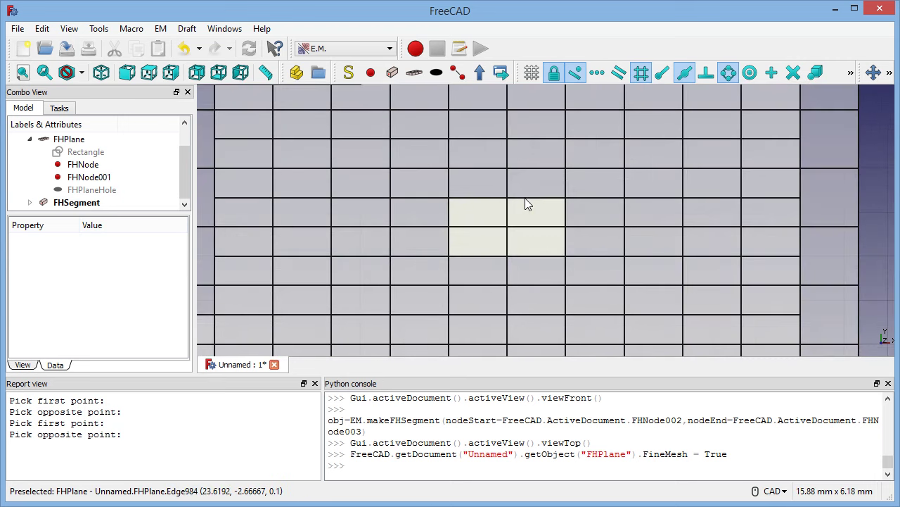
scroll(500, 232, "down", 3)
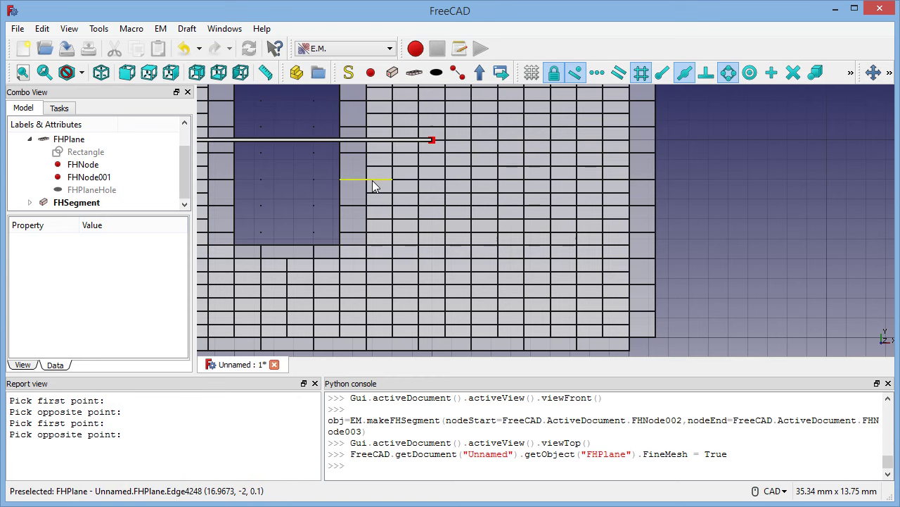
middle_click_drag(355, 137, 499, 225)
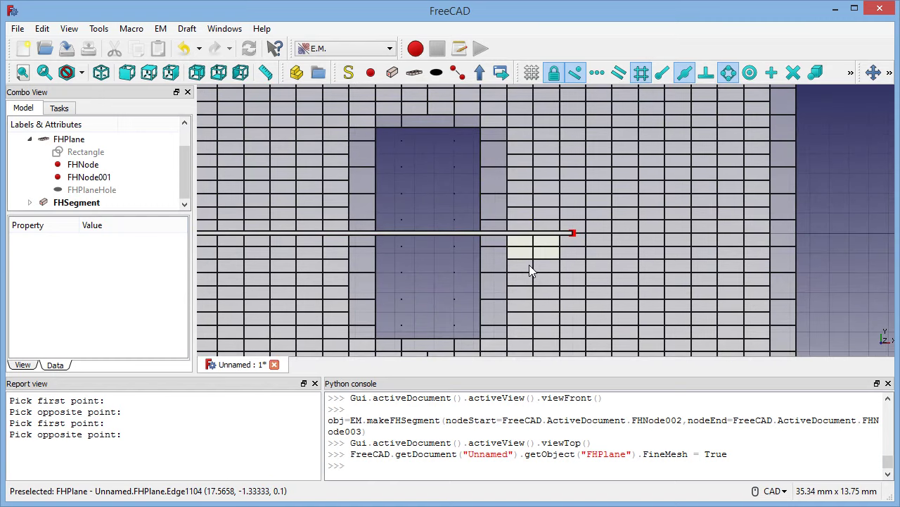
left_click(149, 73)
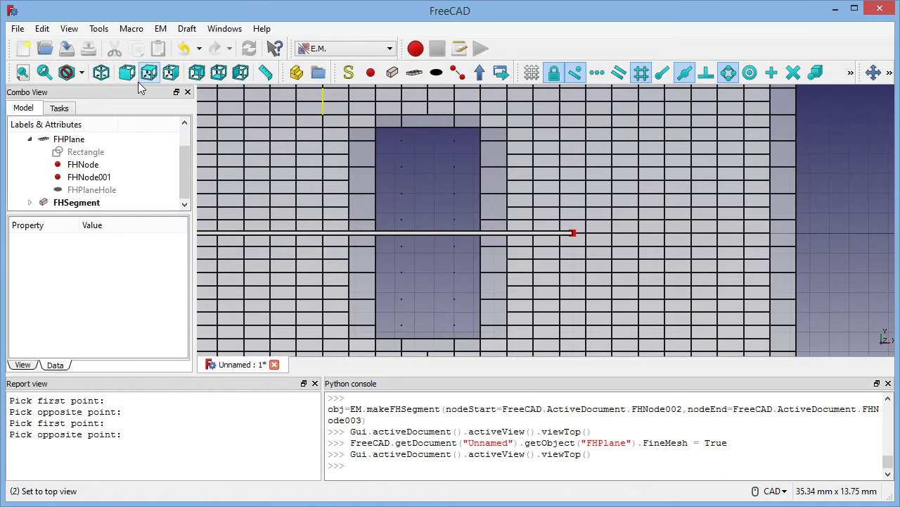
left_click(127, 72)
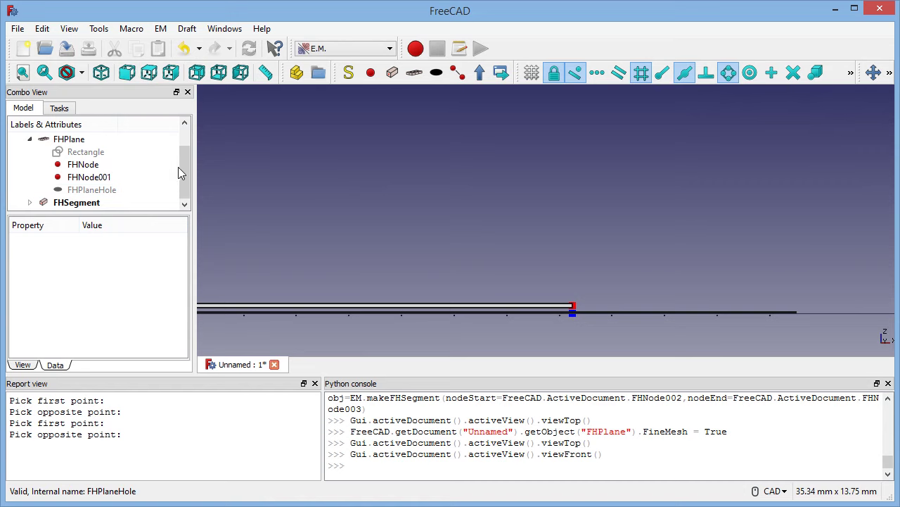
left_click(98, 178)
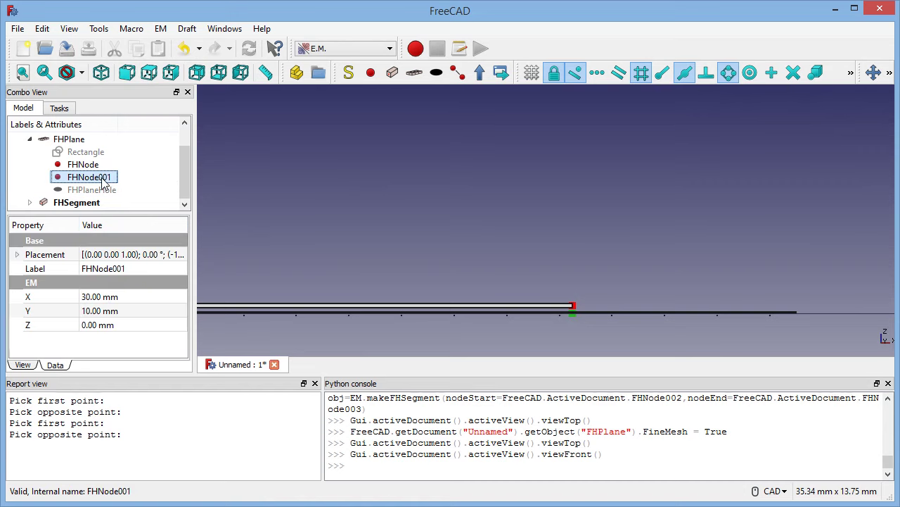
left_click(29, 202)
scroll(193, 169, "down", 1)
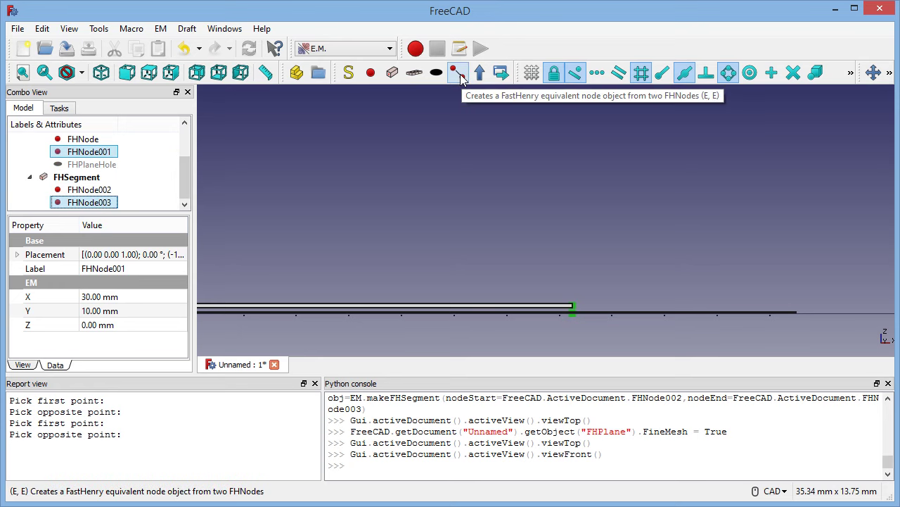
left_click(462, 76)
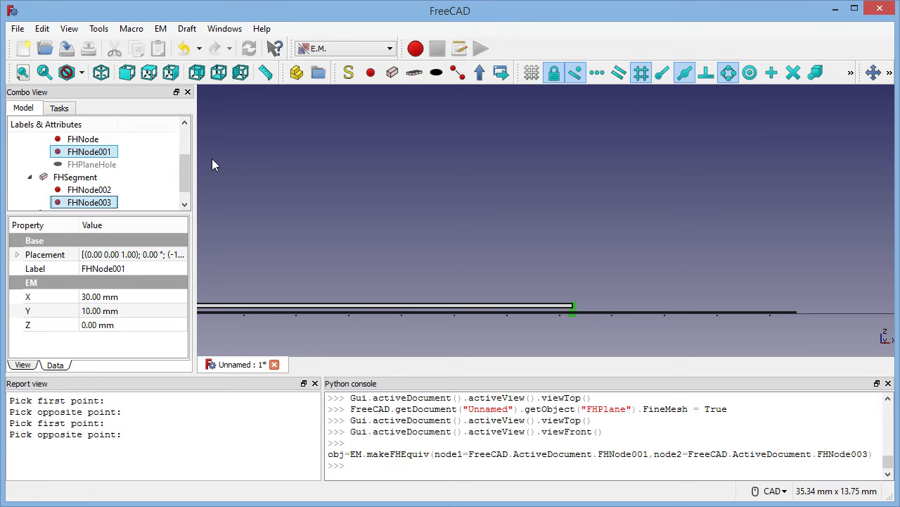
Step: Expand FHEquiv in the model tree and examine its properties and the two nodes it links
scroll(141, 194, "down", 1)
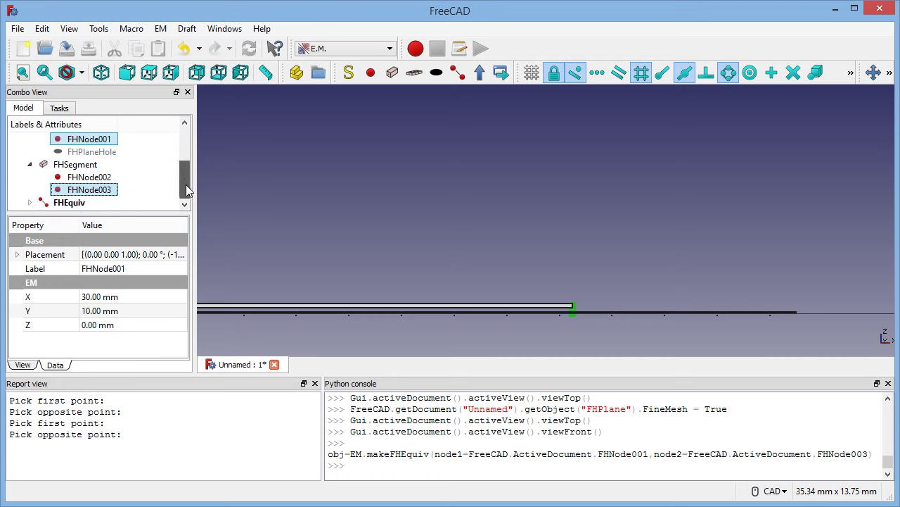
left_click(29, 203)
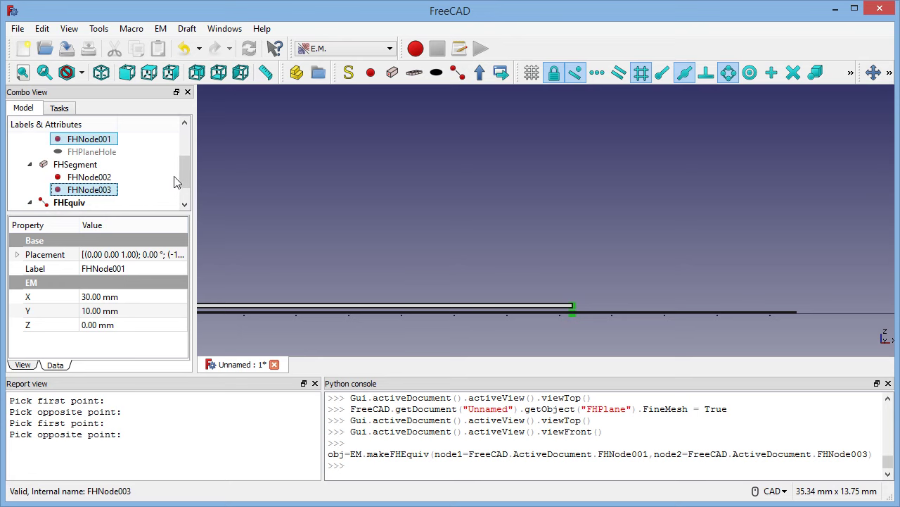
scroll(176, 181, "down", 1)
left_click(98, 202)
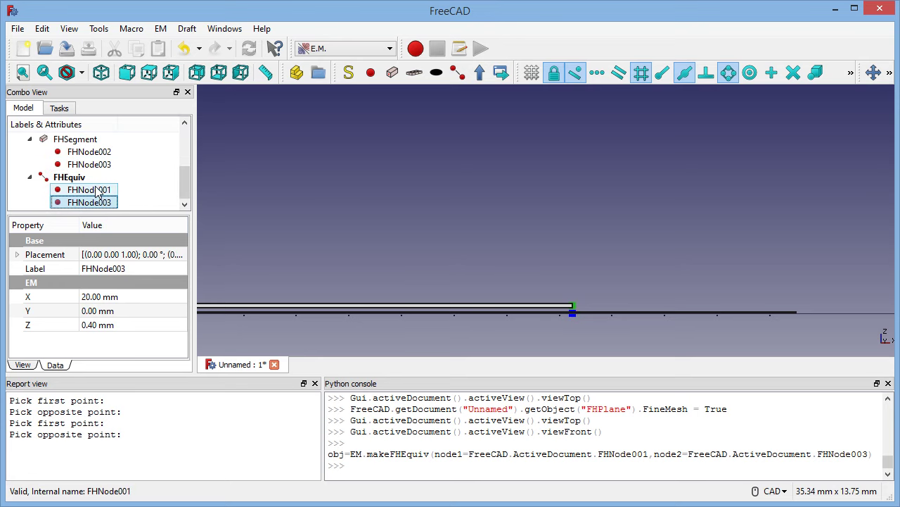
left_click(95, 190)
key("Up")
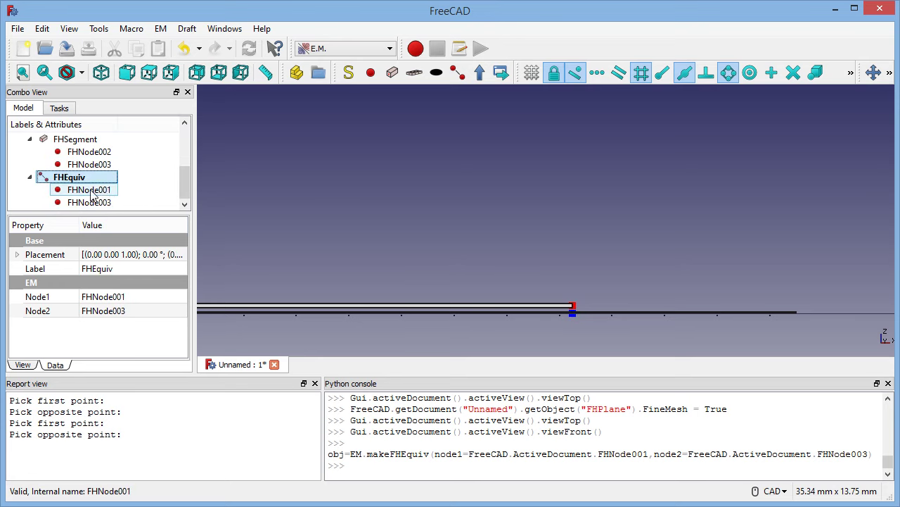
left_click(92, 190)
left_click(97, 202)
left_click(74, 176)
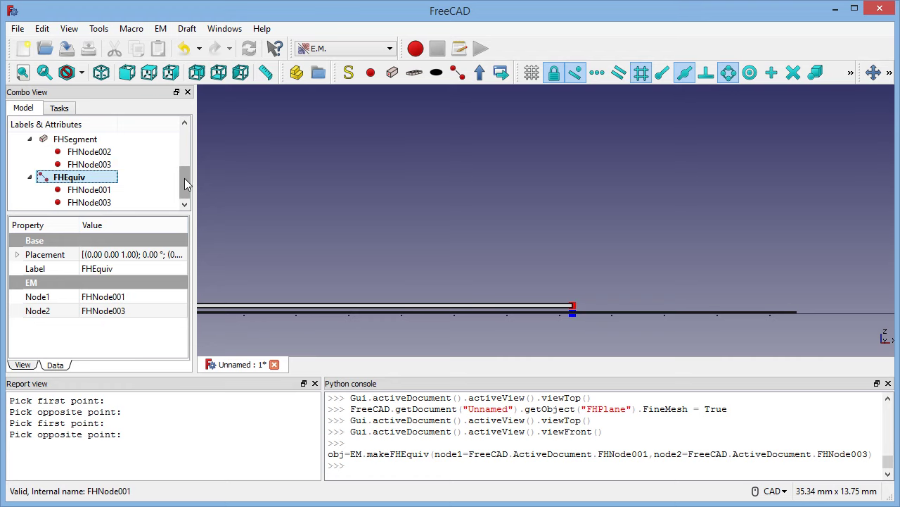
mouse_move(187, 184)
left_mouse_down()
mouse_move(187, 138)
mouse_move(187, 183)
left_mouse_up()
Step: Create a FastHenry port from FHNode002 at the segment's start to FHNode on the plane below it
middle_click_drag(374, 235, 547, 273)
scroll(547, 273, "up", 2)
middle_click_drag(334, 247, 670, 219)
scroll(623, 228, "up", 2)
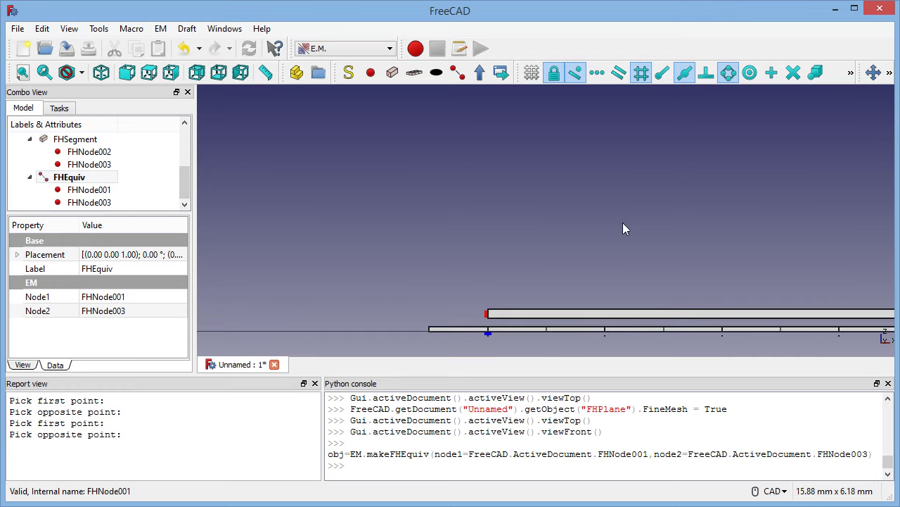
middle_click_drag(526, 237, 680, 185)
scroll(680, 184, "up", 2)
scroll(653, 241, "up", 2)
middle_click_drag(653, 242, 567, 128)
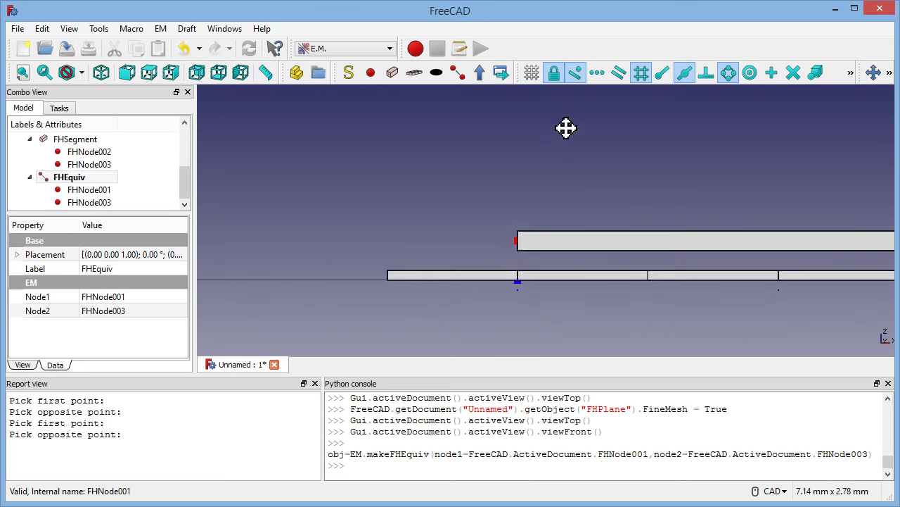
left_click(516, 241)
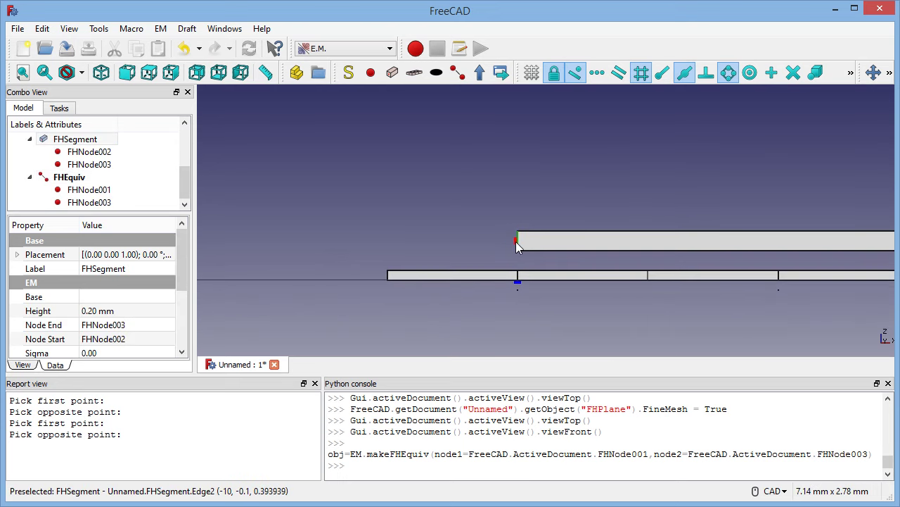
middle_click_drag(459, 211, 511, 218)
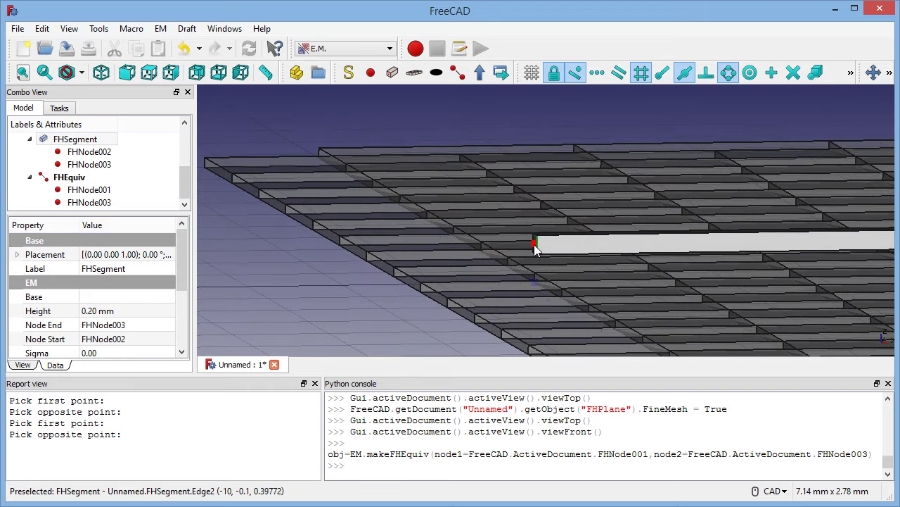
left_click(534, 245)
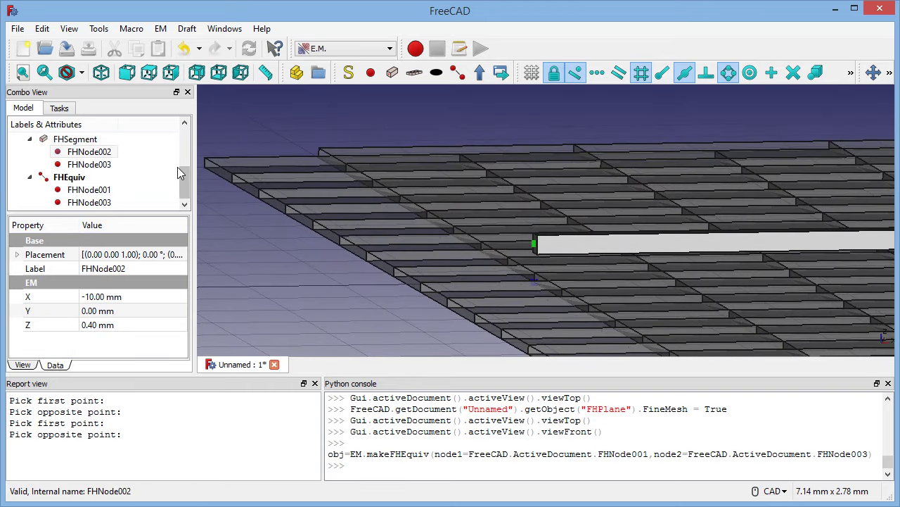
left_click_drag(184, 183, 188, 144)
scroll(188, 144, "down", 1)
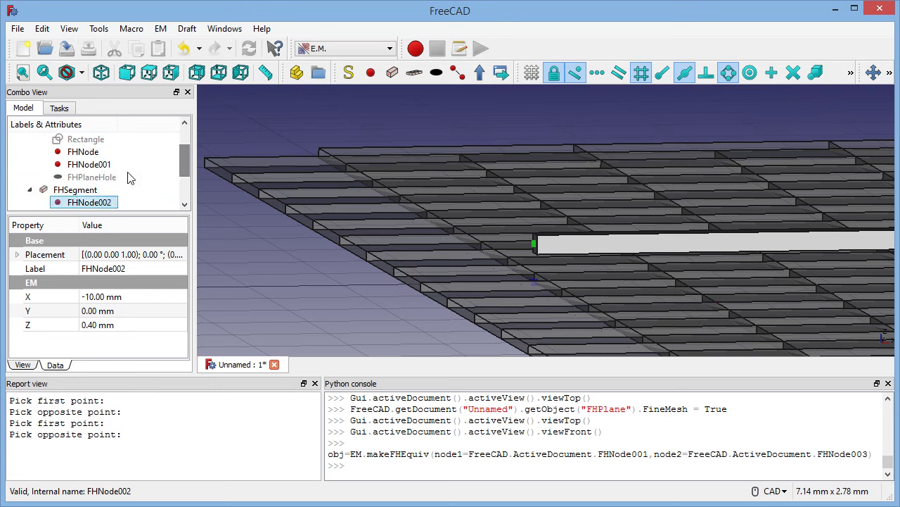
left_click(94, 166, "ctrl")
left_click(83, 152, "ctrl")
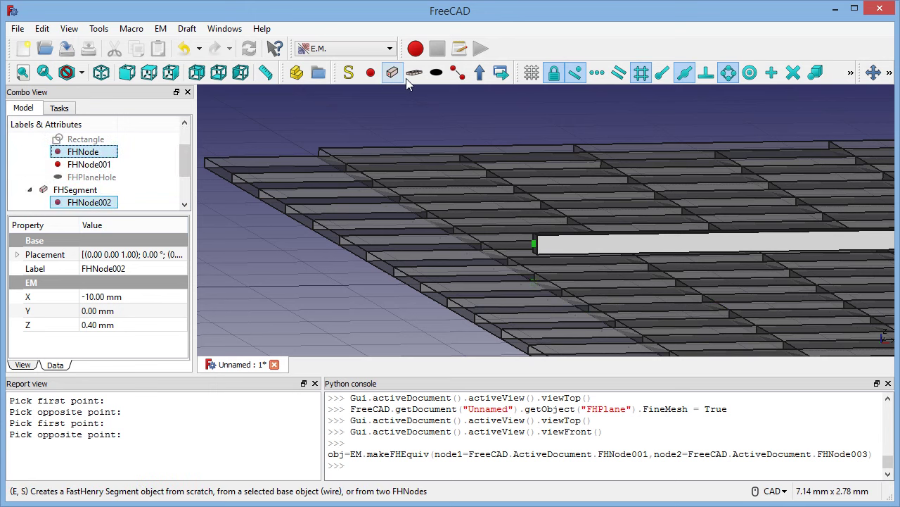
left_click(476, 75)
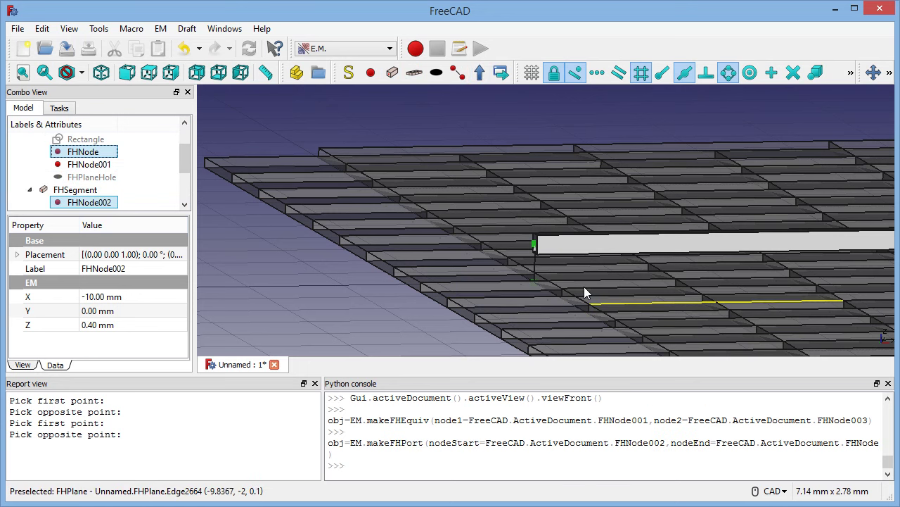
Step: Inspect the new port, then the whole plane, hole and segment from above
scroll(555, 275, "up", 2)
scroll(550, 242, "down", 5)
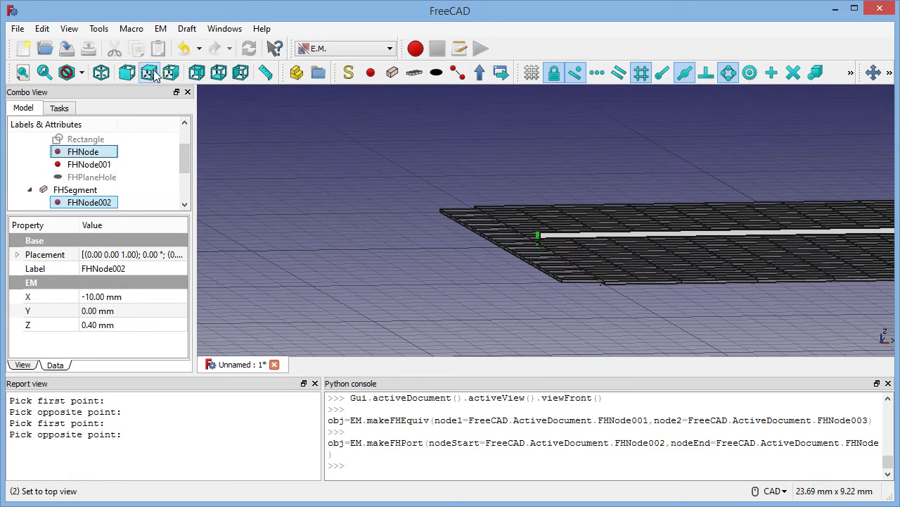
left_click(148, 72)
scroll(820, 291, "down", 1)
scroll(709, 291, "down", 2)
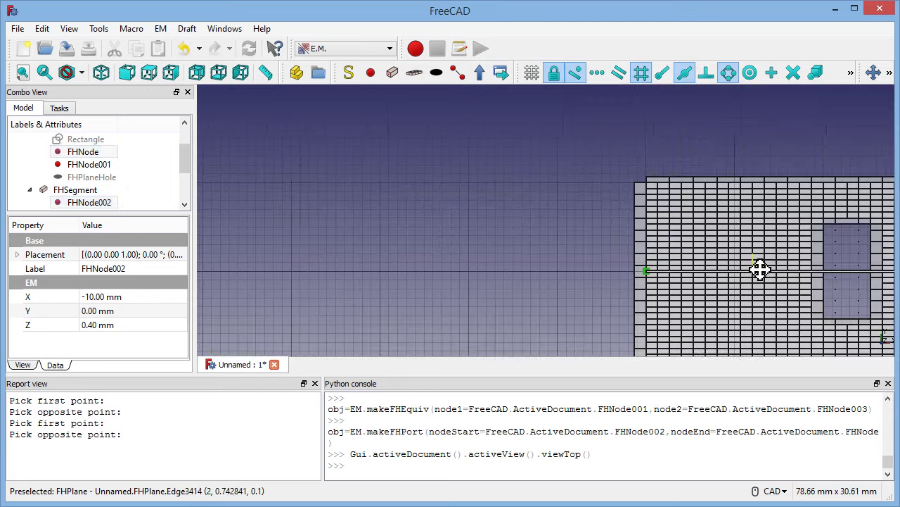
middle_click_drag(760, 267, 483, 202)
scroll(541, 231, "up", 2)
middle_click_drag(536, 229, 567, 282)
scroll(881, 236, "down", 2)
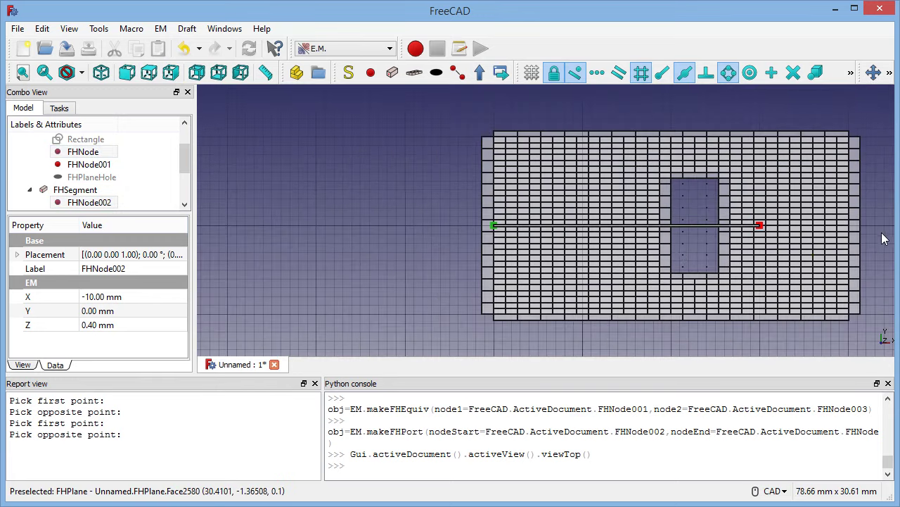
middle_click_drag(348, 252, 268, 233)
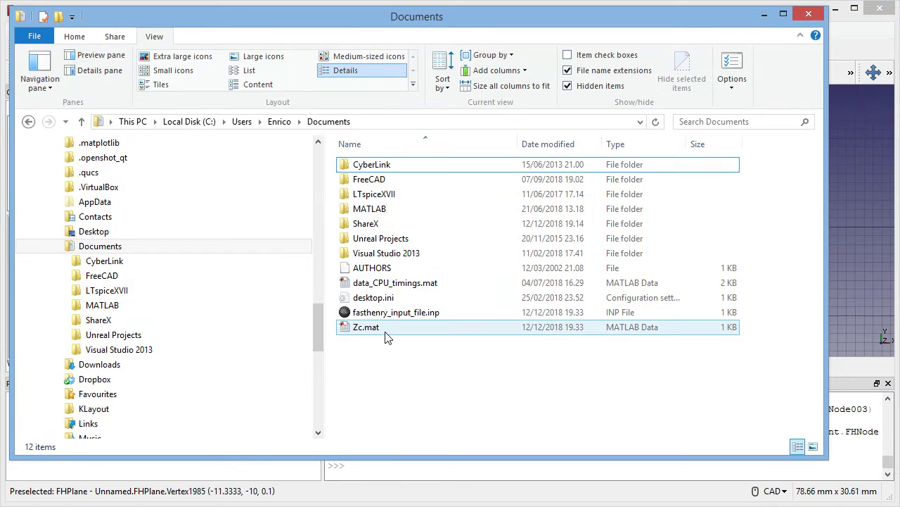
Step: Switch to File Explorer and delete the old fasthenry_input_file.inp from the Documents folder
left_click(404, 316)
key("Delete")
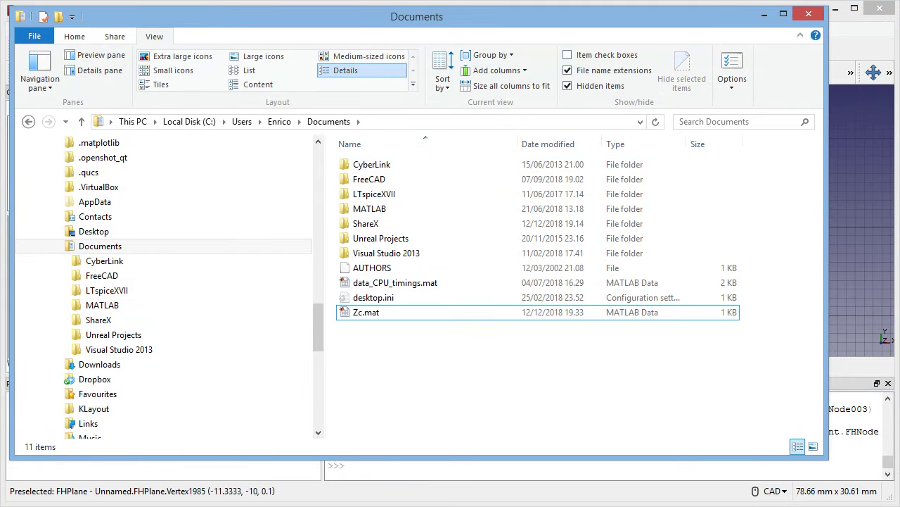
left_click(765, 14)
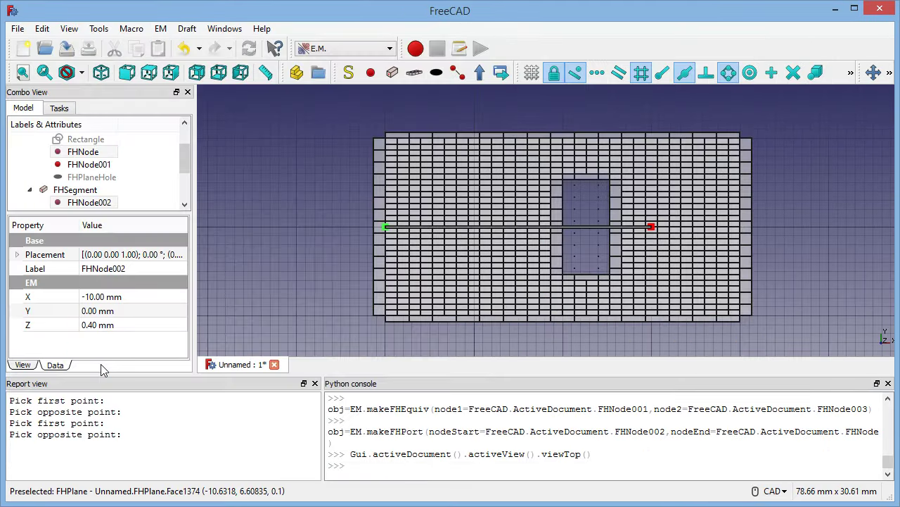
Step: In FreeCAD, add a FastHenry solver object and export the model to its FastHenry input file, fasthenry_input_file.inp
left_click(348, 73)
left_click_drag(187, 159, 182, 201)
left_click(69, 203)
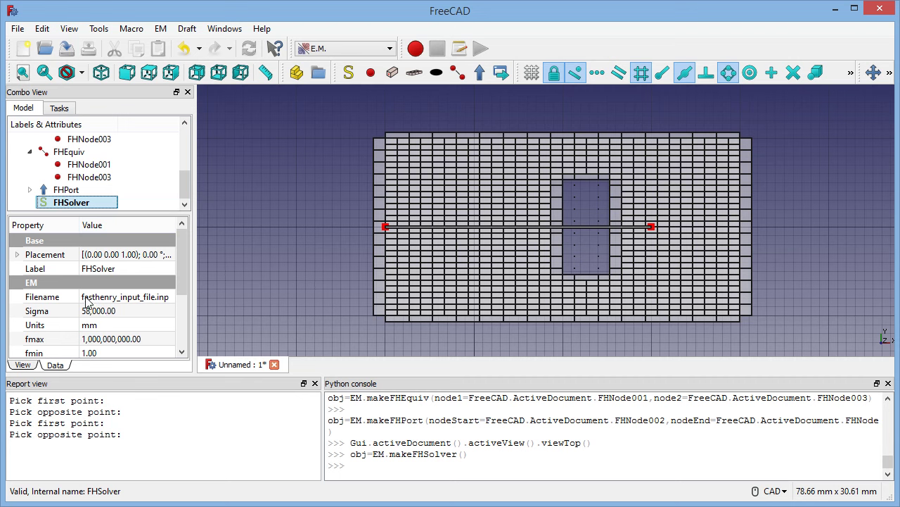
left_click(507, 74)
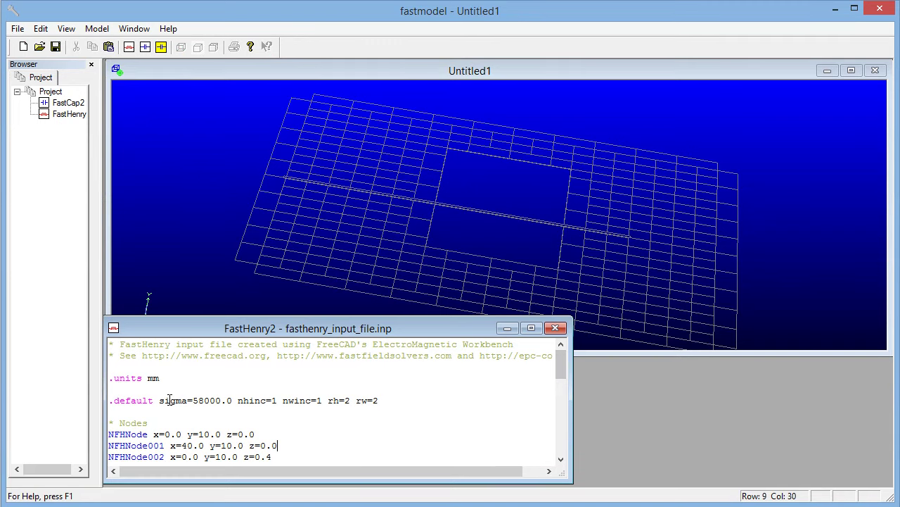
Step: In fastmodel, enlarge the fasthenry_input_file.inp window and examine the node, segment and plane definitions and the .equiv lines linking plane nodes to actual nodes
left_click_drag(561, 364, 560, 368)
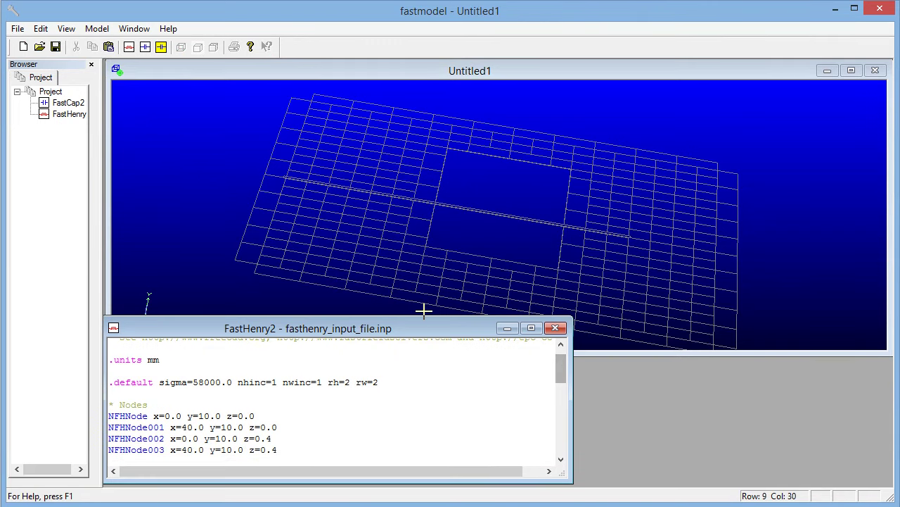
left_click_drag(429, 322, 458, 181)
left_click_drag(603, 343, 847, 483)
left_click(429, 385)
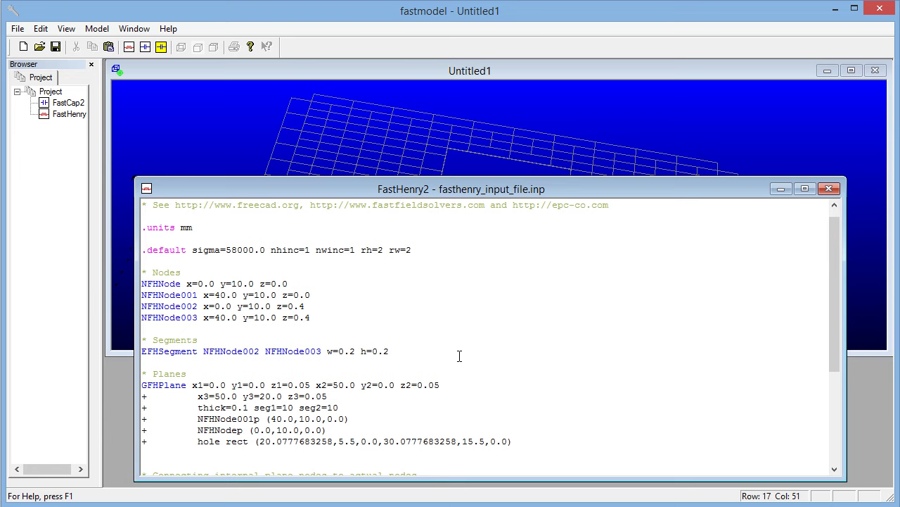
scroll(461, 355, "down", 2)
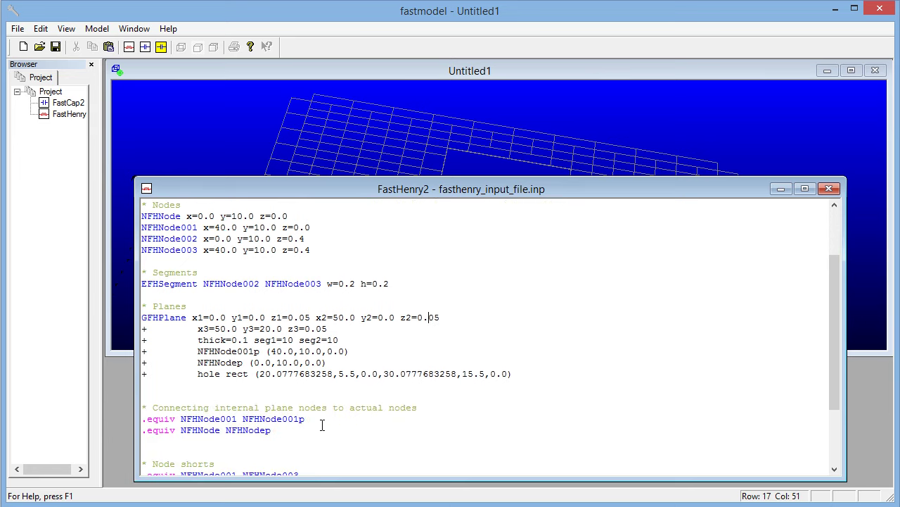
left_click_drag(197, 350, 260, 351)
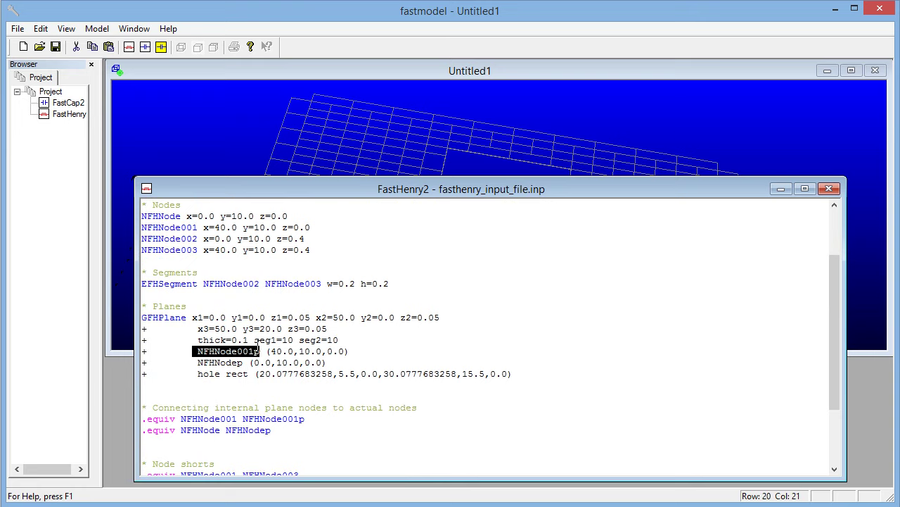
double_click(211, 419)
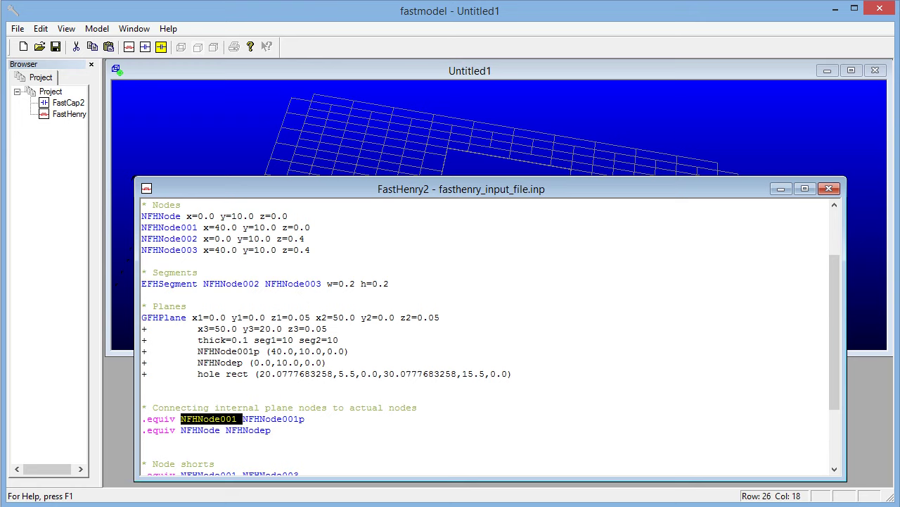
Step: Examine the comment on connecting internal plane nodes, the node shorts, ports and frequency definitions in fasthenry_input_file.inp
left_click_drag(153, 408, 424, 408)
left_click(300, 443)
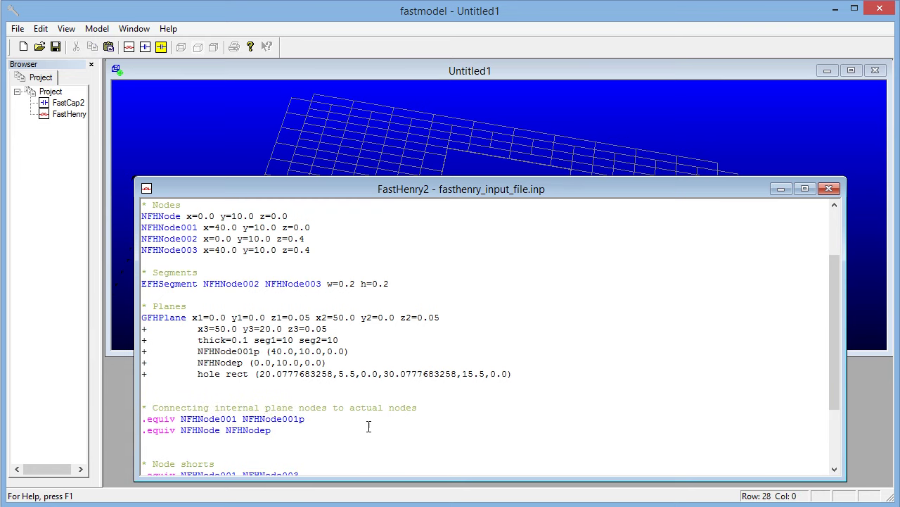
scroll(368, 379, "down", 3)
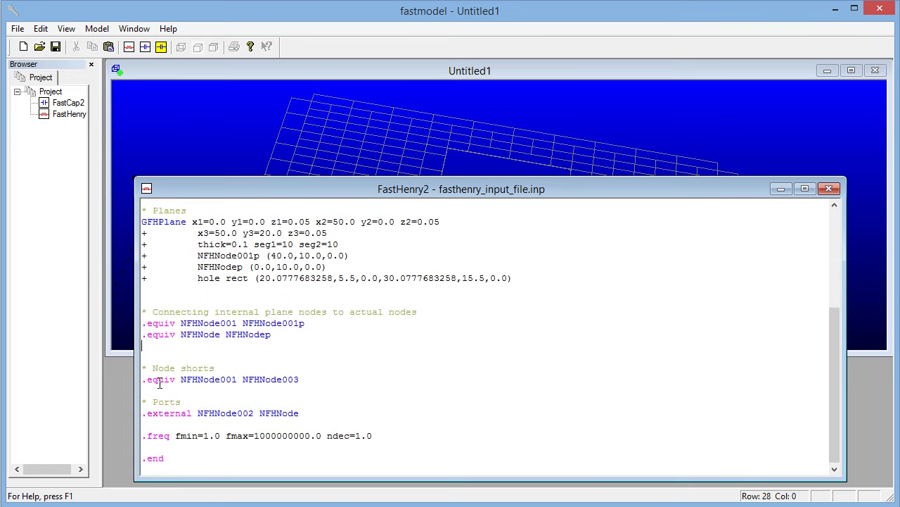
left_click(137, 379)
left_click(479, 368)
scroll(422, 443, "up", 5)
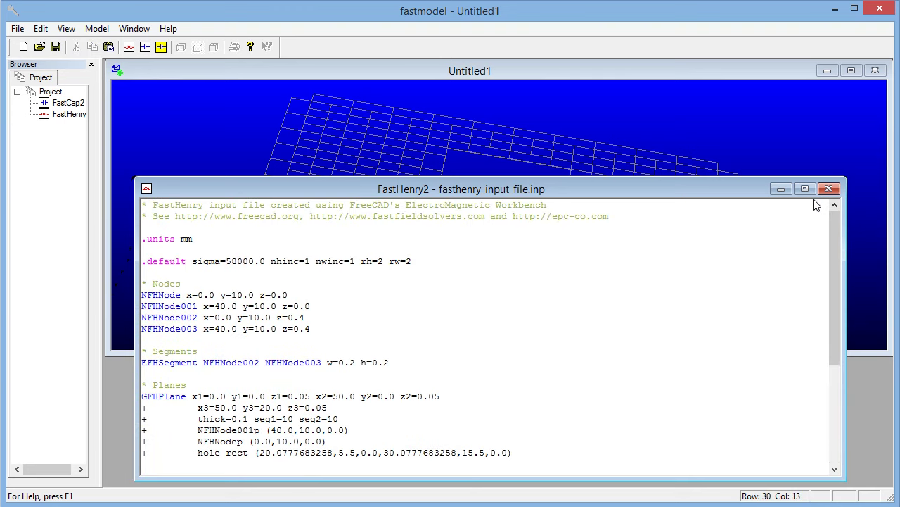
Step: Minimize the input file window and inspect the 3D wireframe of the plane, hole and segment from a slightly rotated angle
left_click(781, 188)
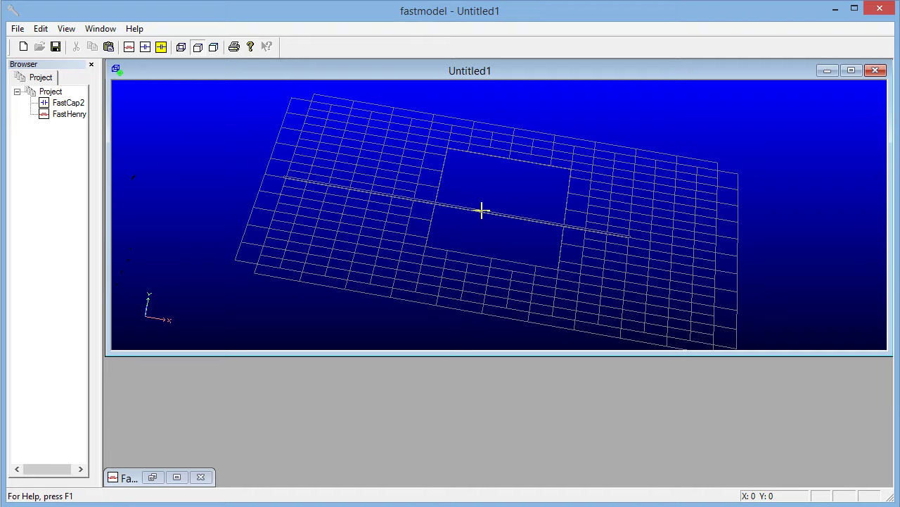
left_click_drag(482, 209, 458, 227)
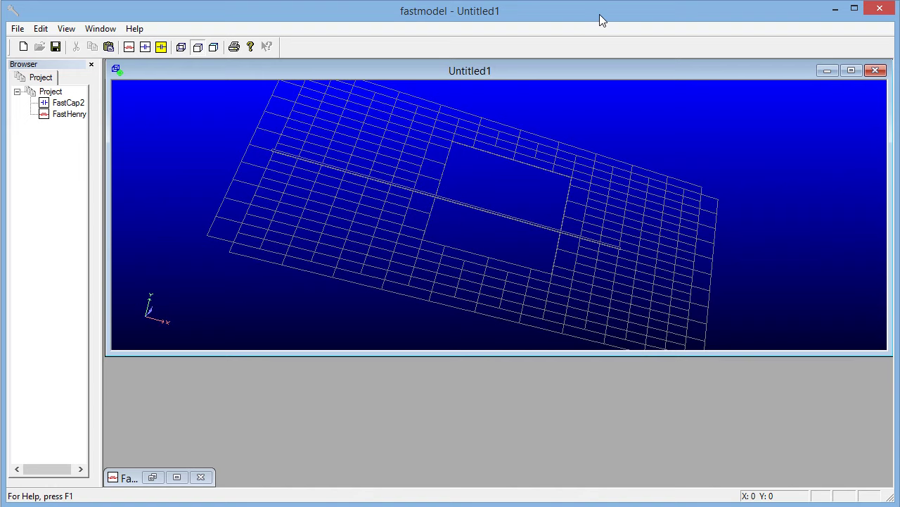
left_click_drag(599, 14, 605, 54)
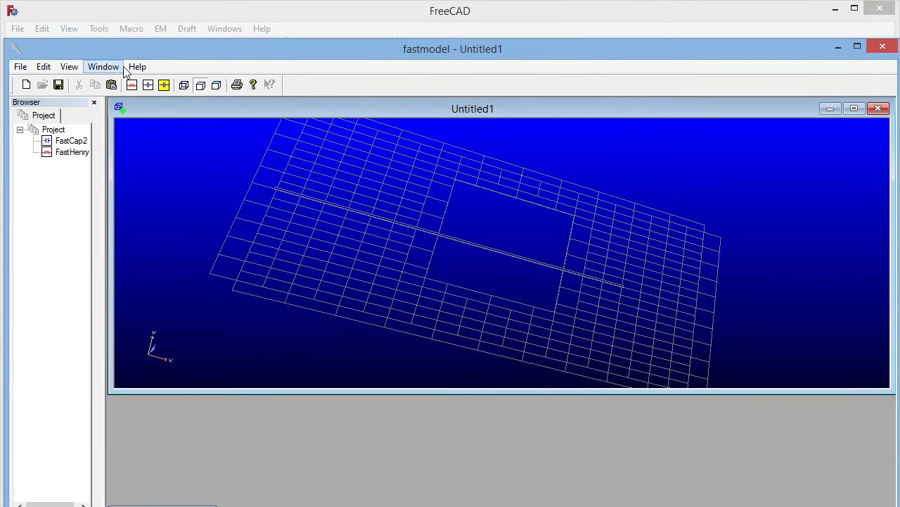
Step: Switch to FastHenry2, examine the computed R+jL matrices for fasthenry_input_file.inp at each frequency, and return to FreeCAD
left_click(132, 85)
left_click(483, 478)
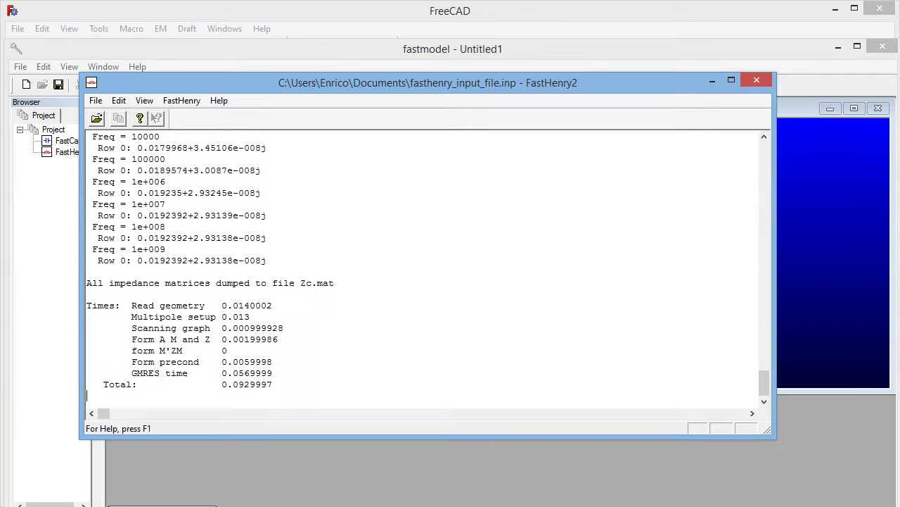
scroll(372, 314, "up", 2)
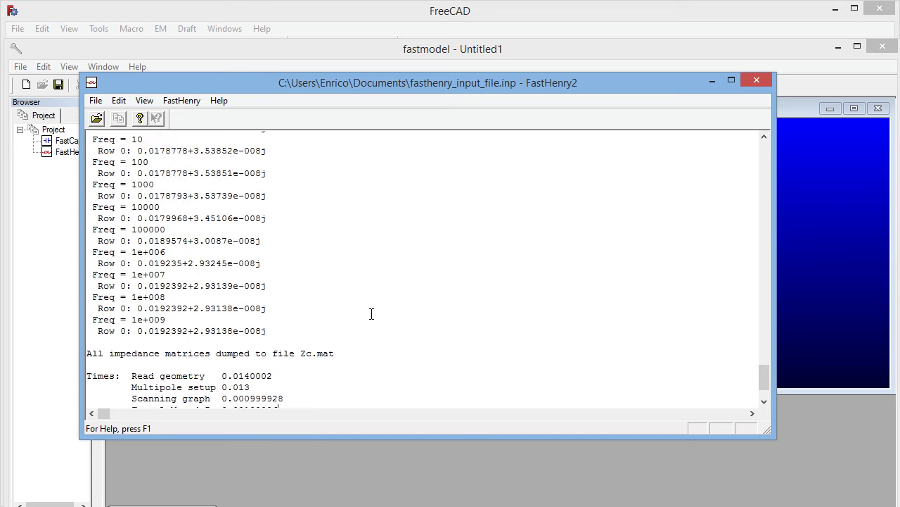
scroll(353, 253, "up", 2)
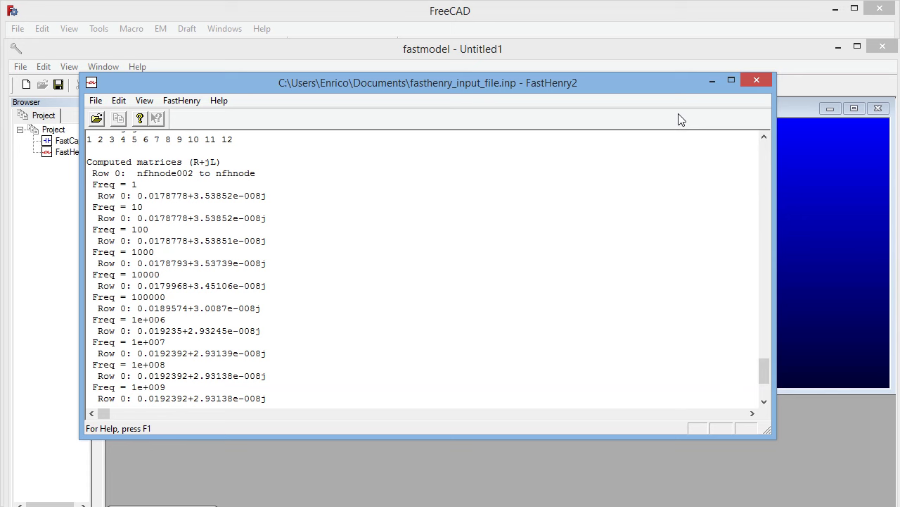
left_click(706, 84)
left_click(837, 48)
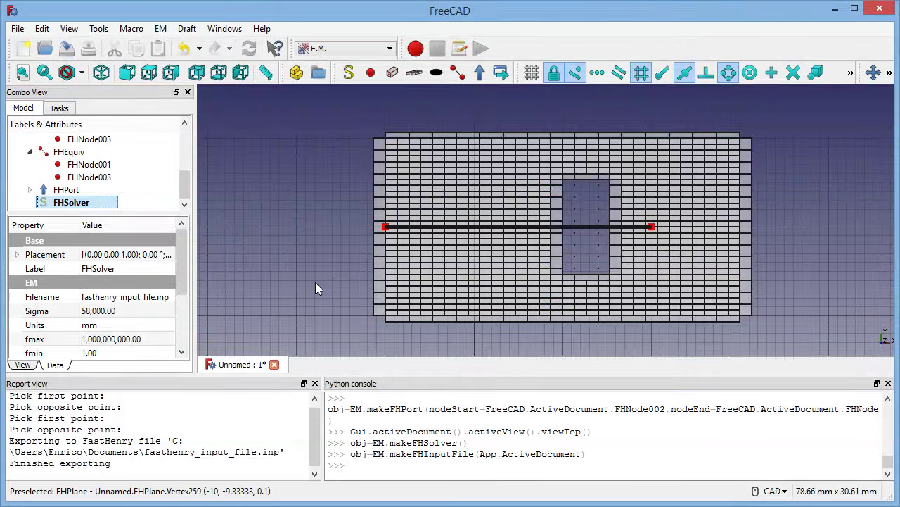